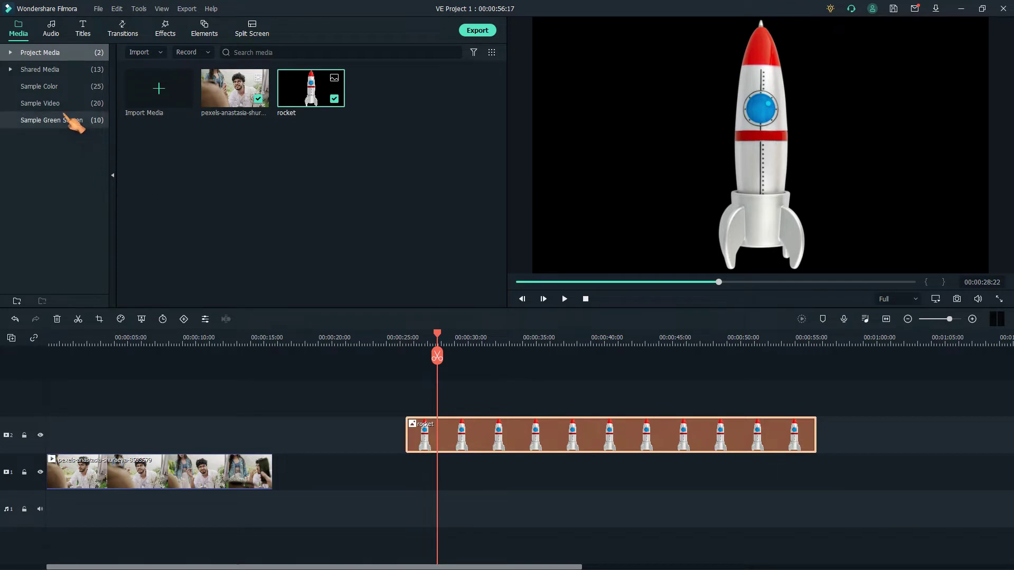
Place the Yellow Cream sample color beneath the rocket clip and extend it to the end of the rocket clip
click(57, 85)
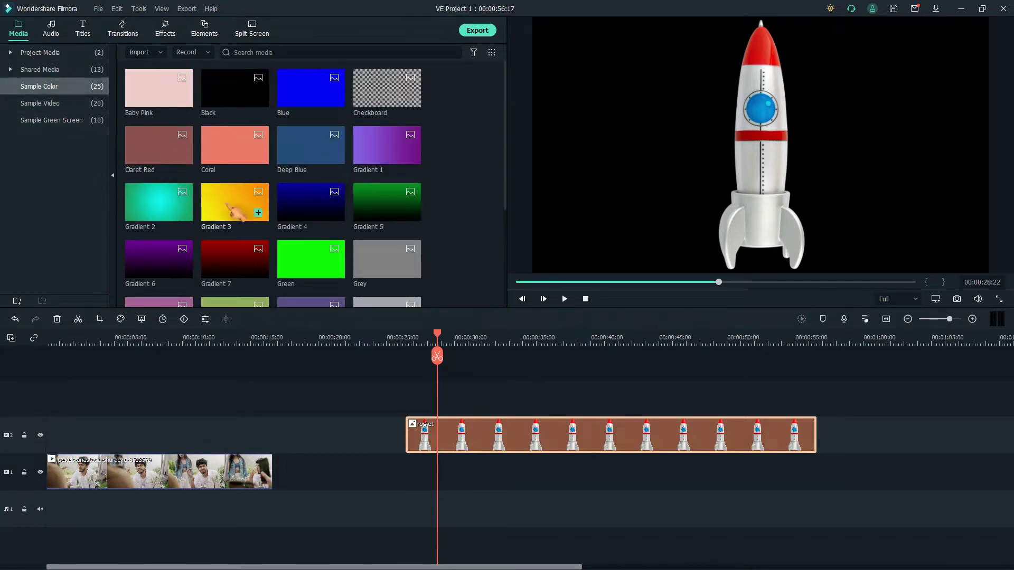
scroll(285, 214, down, 3)
mouse_move(144, 276)
drag(148, 279, 405, 471)
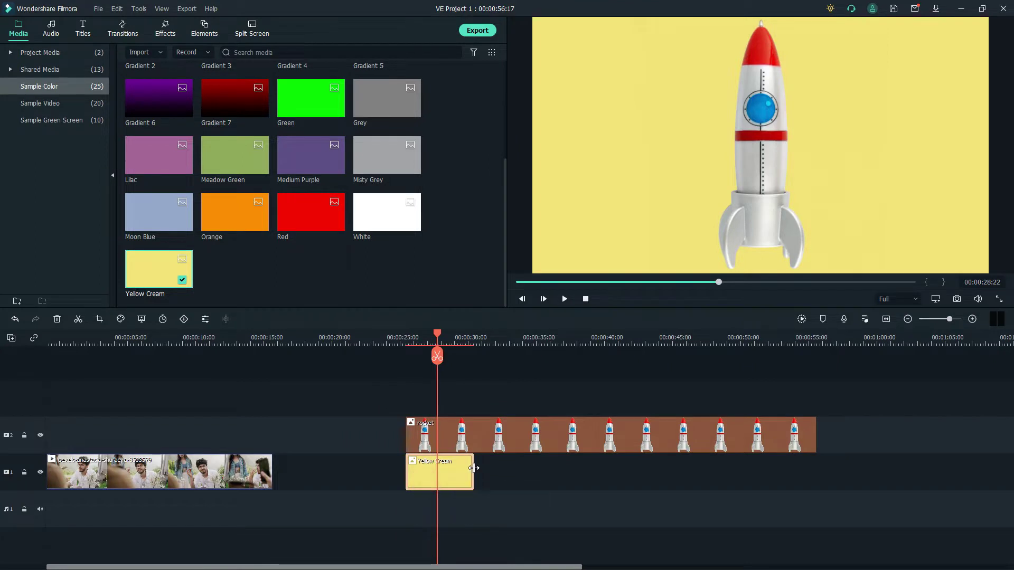
drag(473, 473, 806, 469)
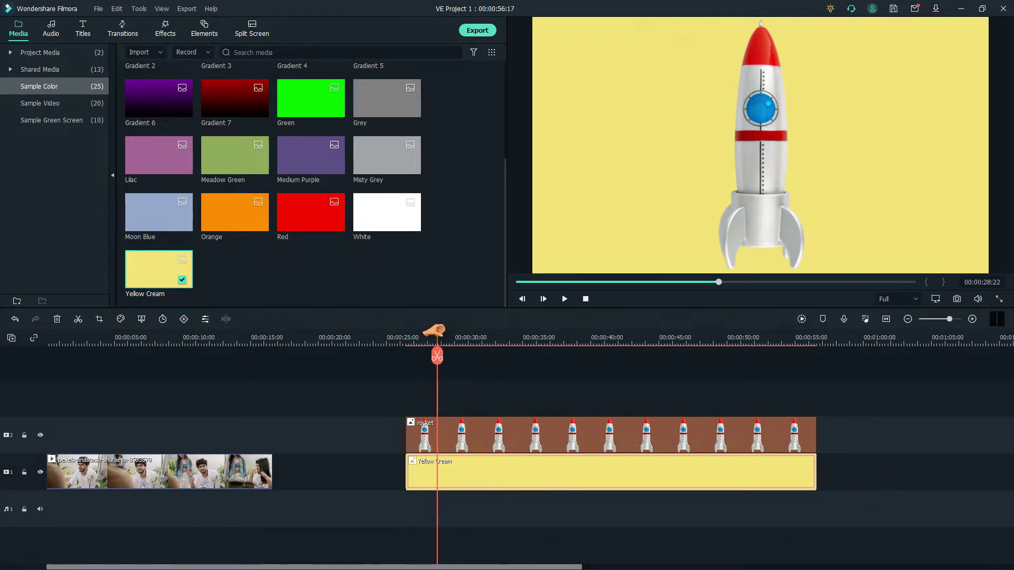
Split only the rocket clip at 00:00:30:02
drag(442, 339, 460, 345)
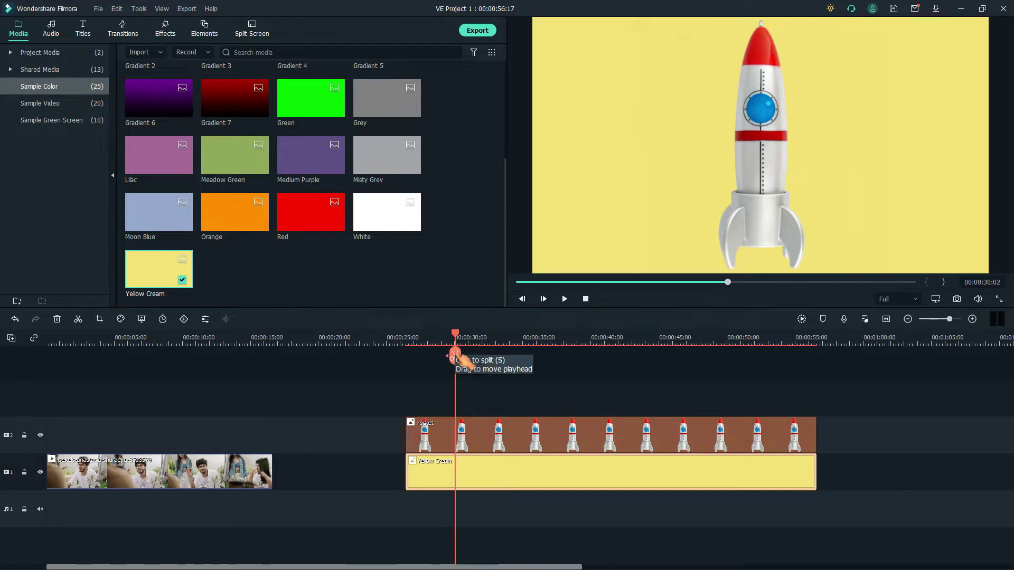
click(458, 355)
click(474, 439)
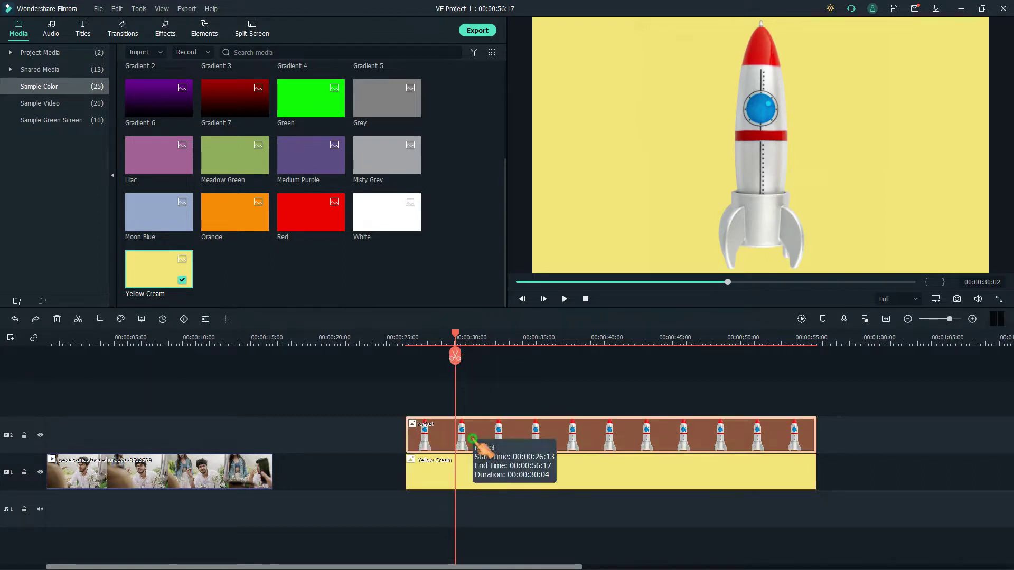
click(457, 358)
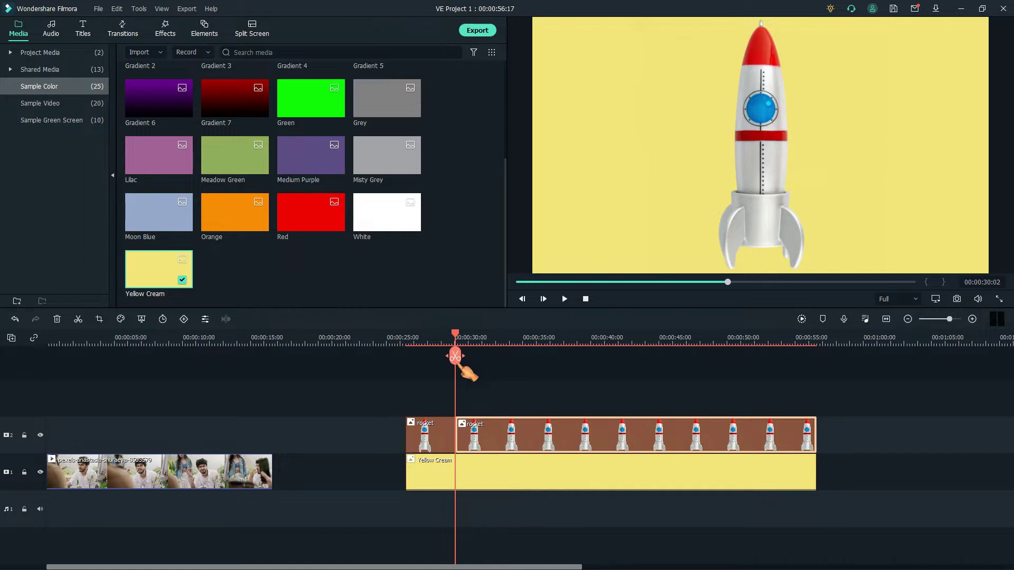
Apply a Pan & Zoom to the second rocket piece, ending on a frame of about 184 x 184 around the blue window
drag(462, 341, 488, 346)
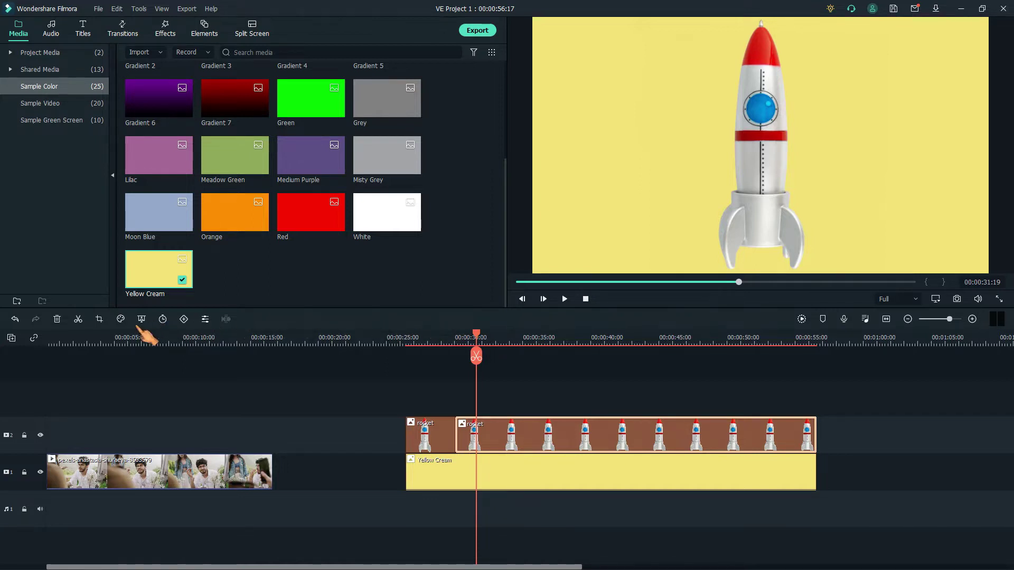
click(99, 320)
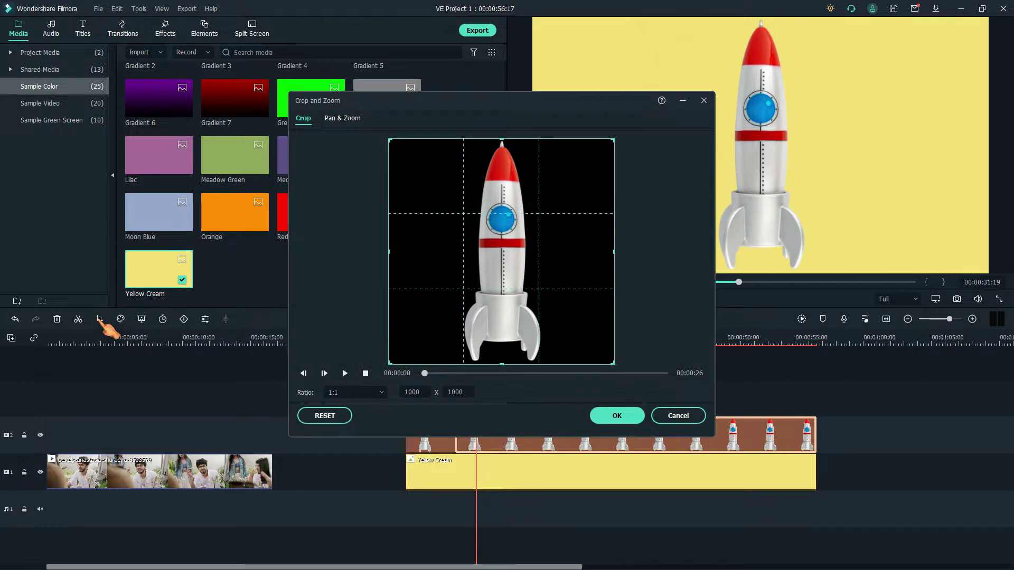
click(340, 120)
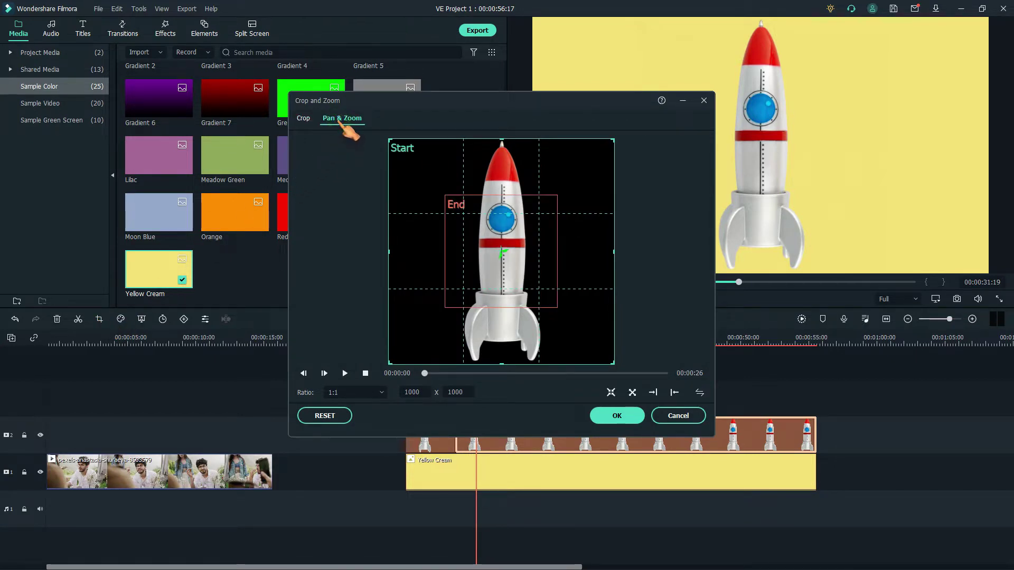
click(459, 205)
drag(445, 194, 490, 235)
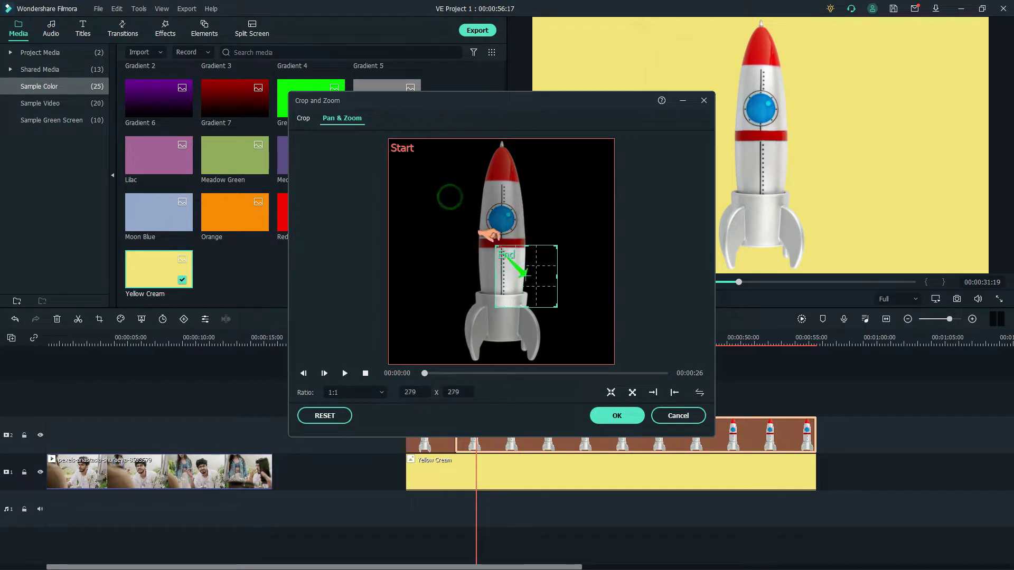
drag(543, 283, 515, 227)
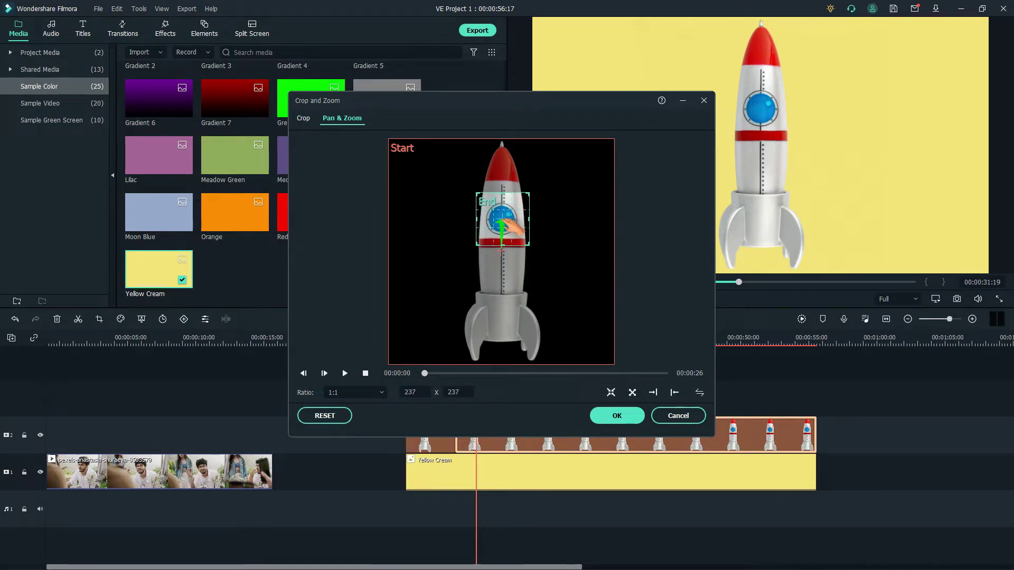
drag(477, 193, 505, 218)
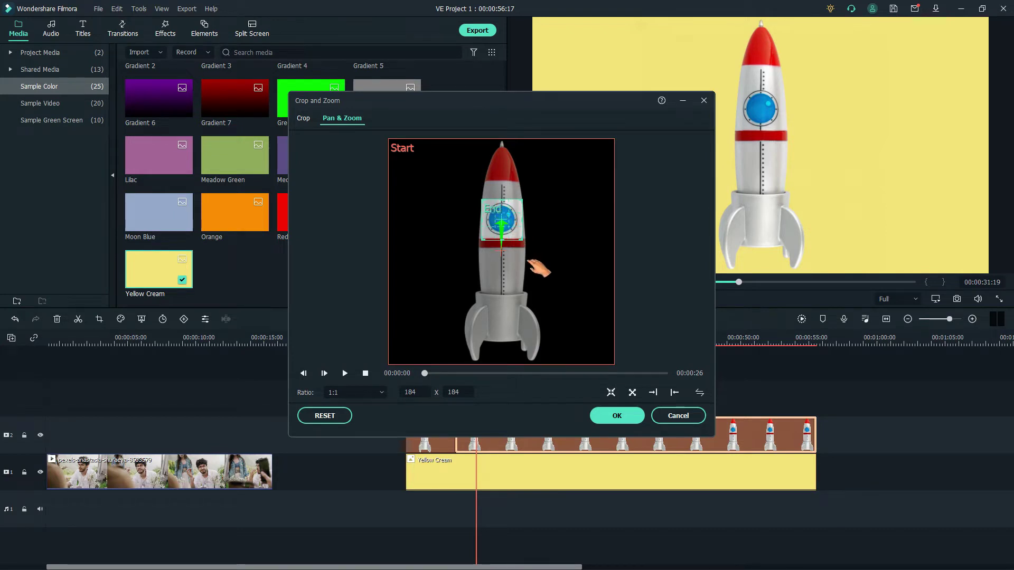
click(617, 416)
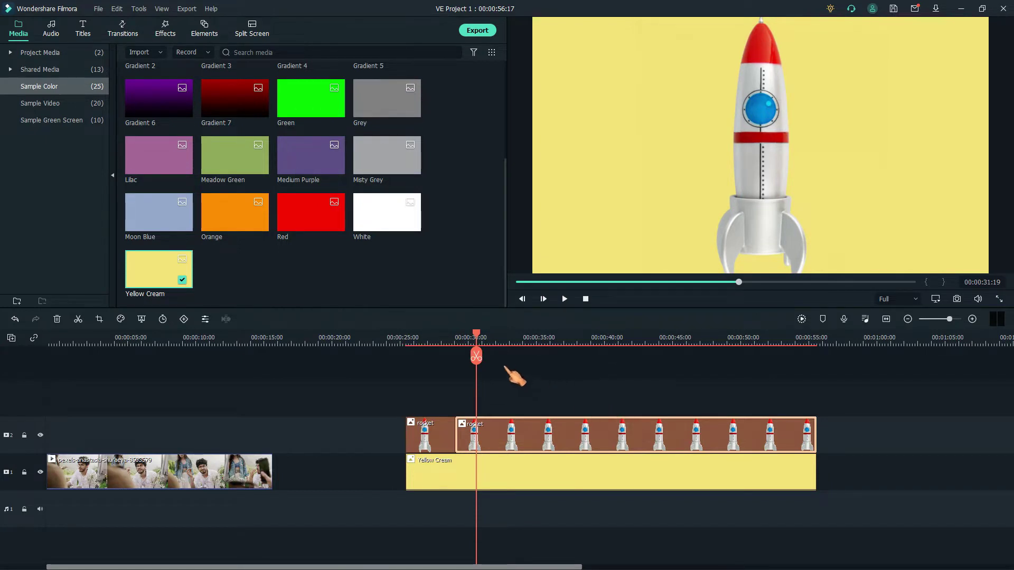
Split the zooming rocket piece at 00:00:31:19 and play back the zoom-in from 00:00:29:00
click(478, 357)
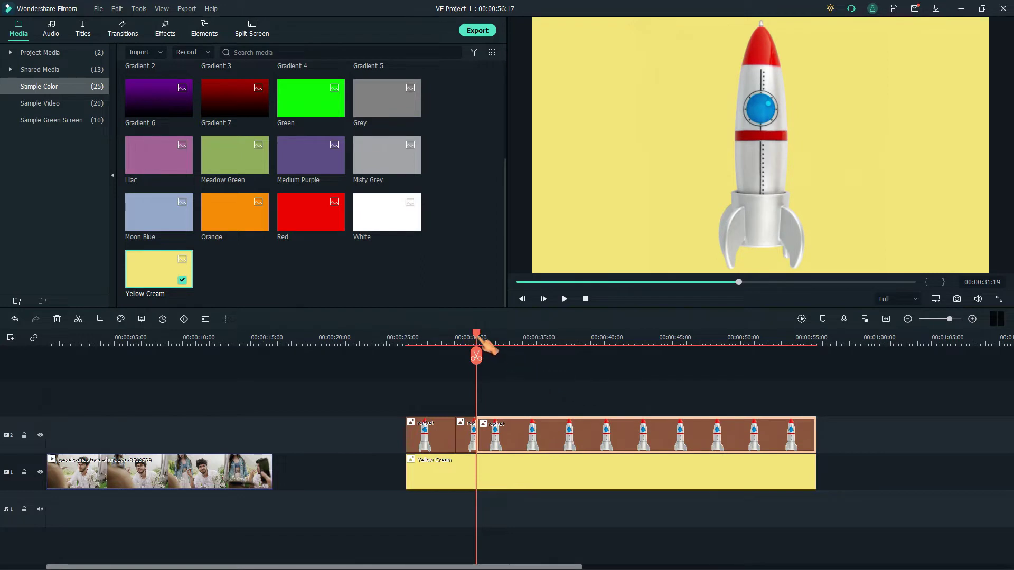
drag(486, 343, 452, 350)
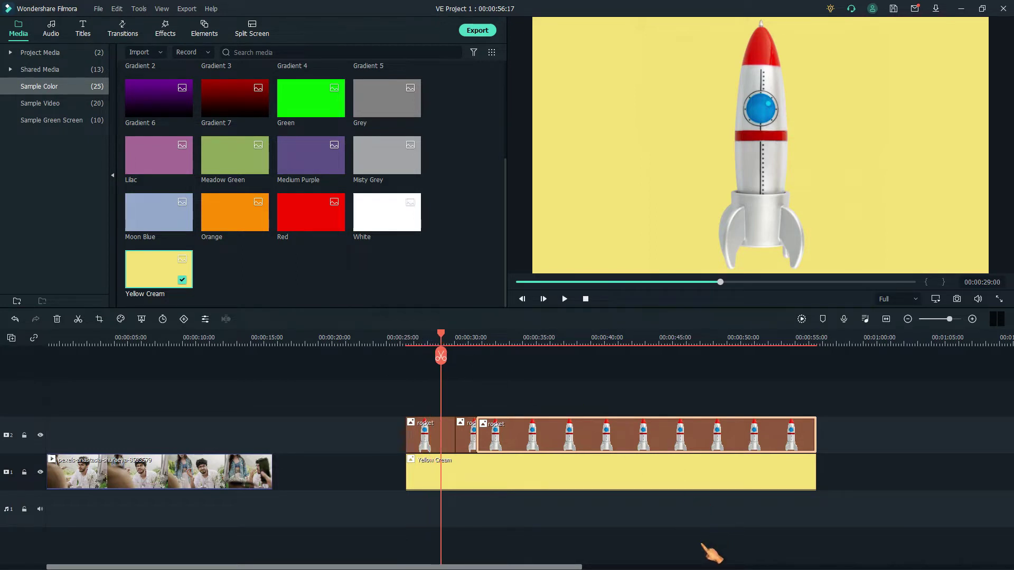
key(space)
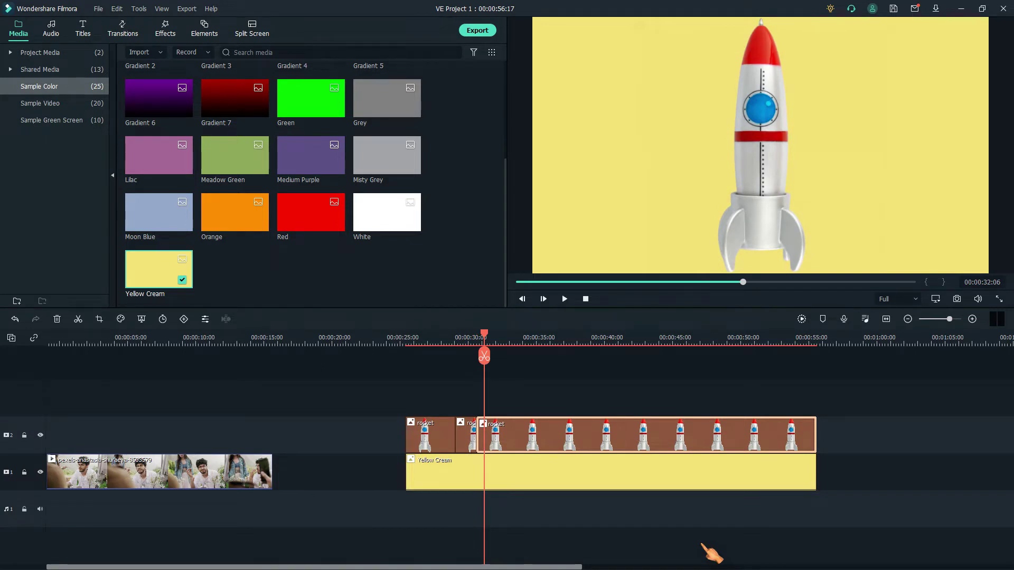
Swap the Pan & Zoom start and end frames on the third rocket piece, and apply a static crop on the window instead
click(546, 429)
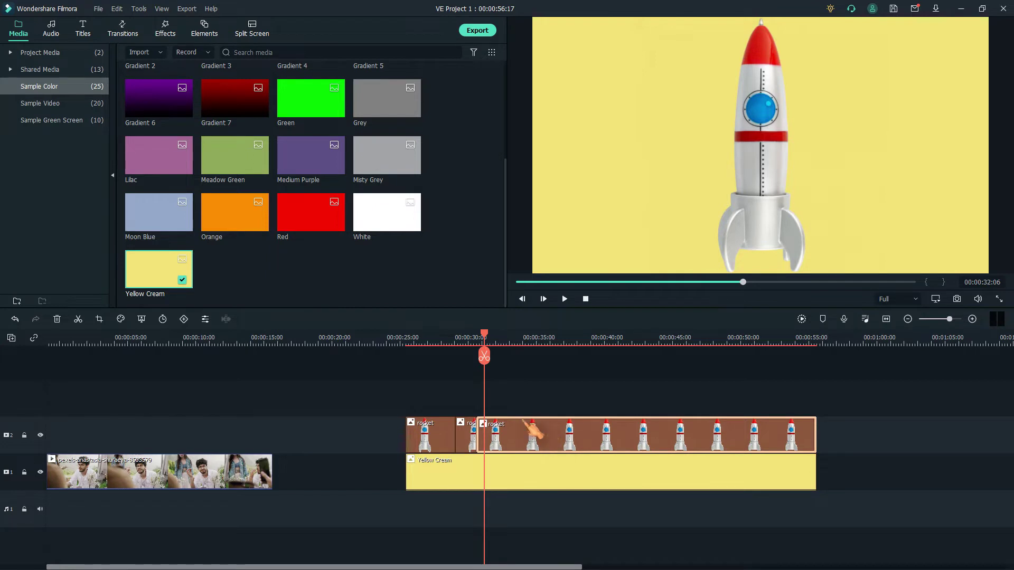
click(99, 319)
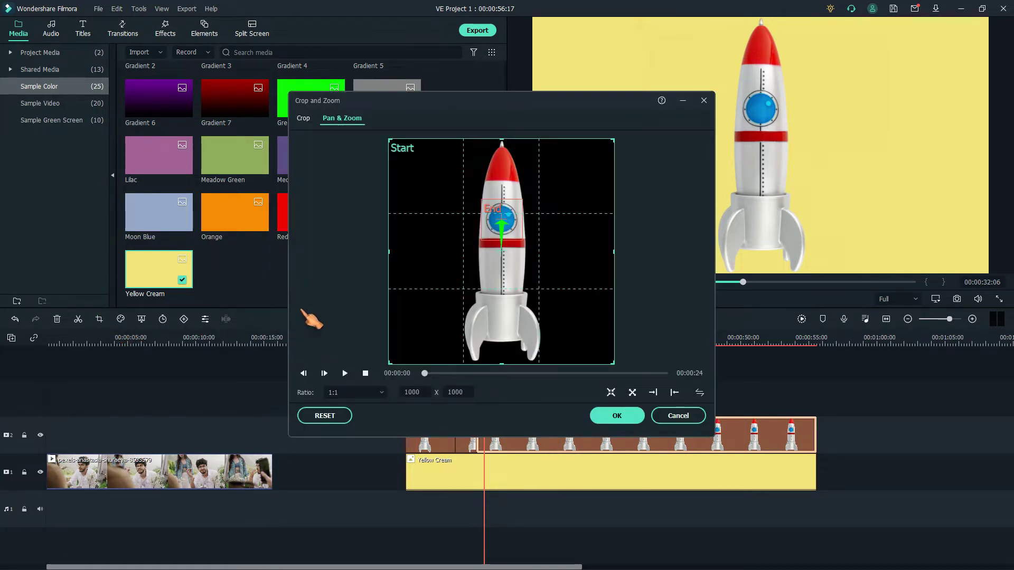
click(510, 207)
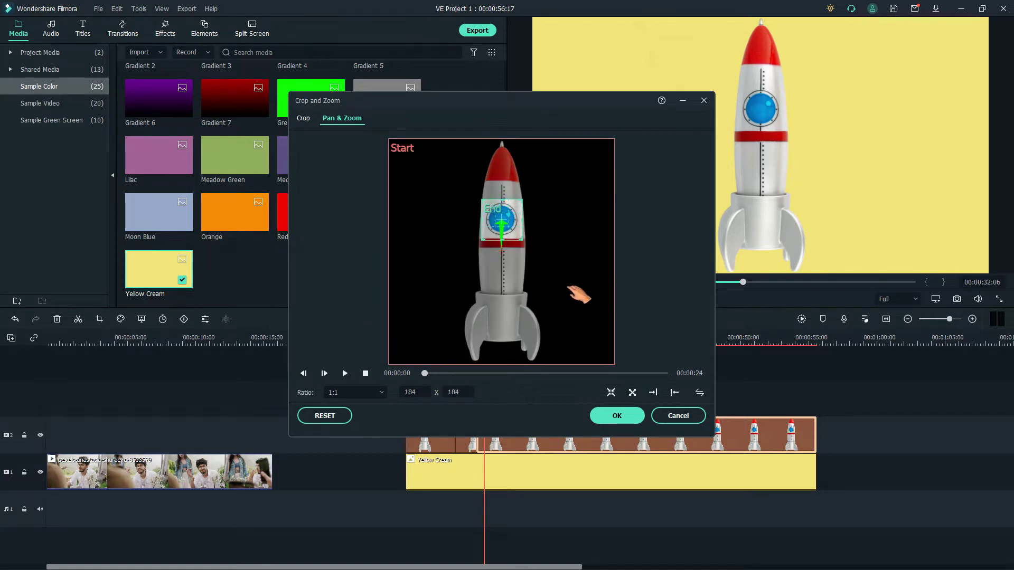
click(700, 392)
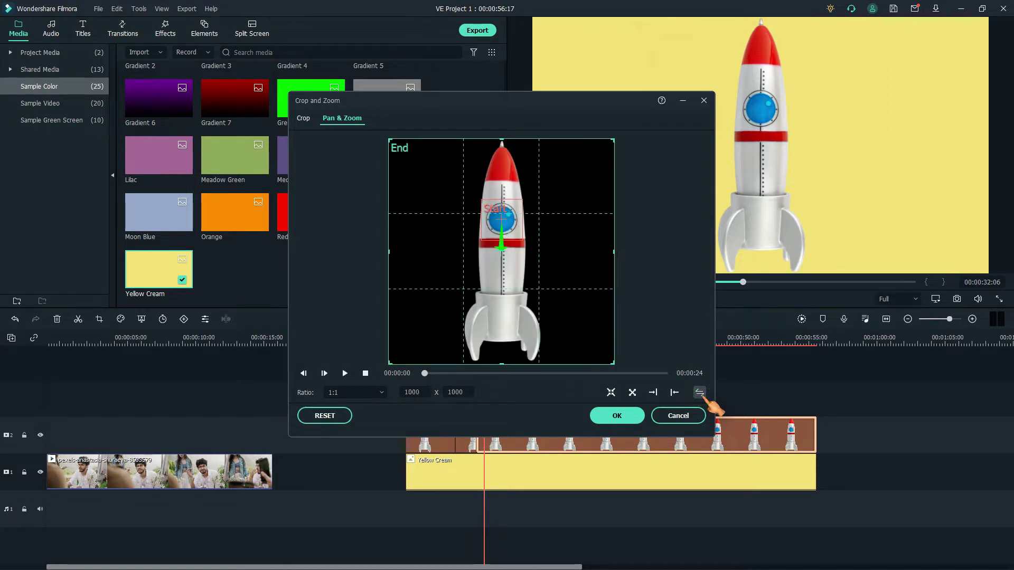
click(304, 119)
click(617, 415)
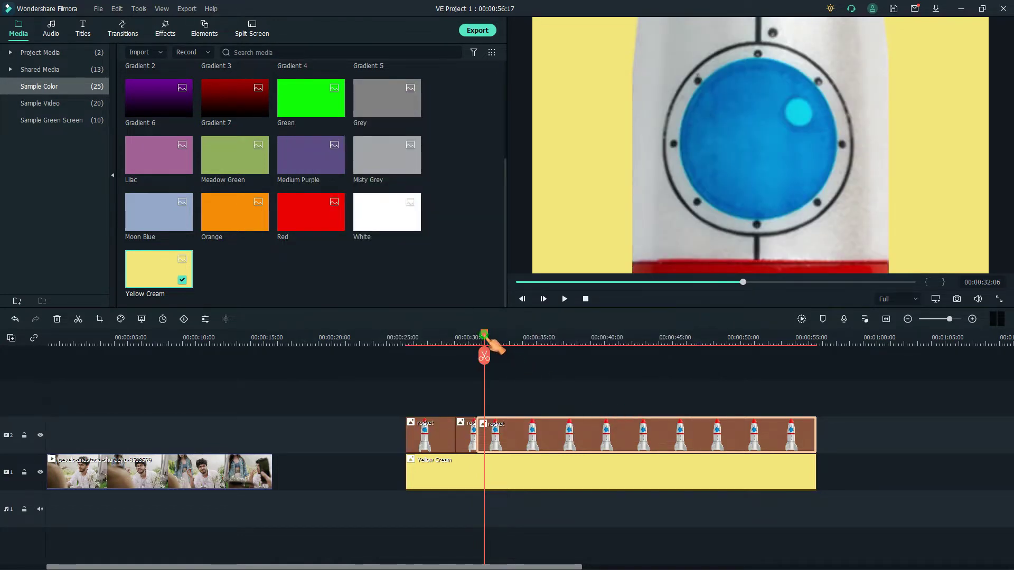
Split the window close-up piece of the rocket at 00:00:49:01 and move the playhead to 00:00:50:25
drag(490, 341, 721, 359)
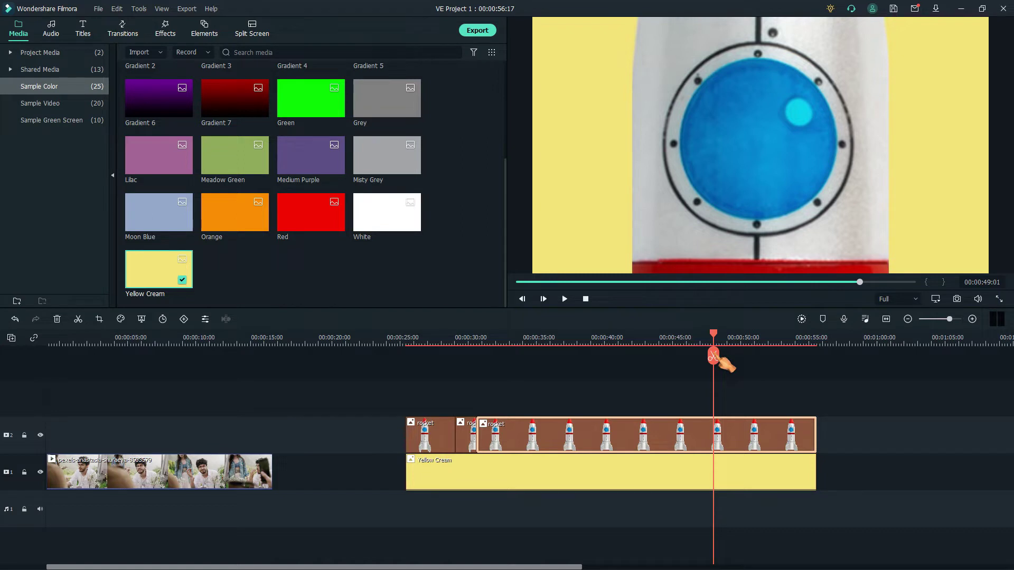
click(714, 356)
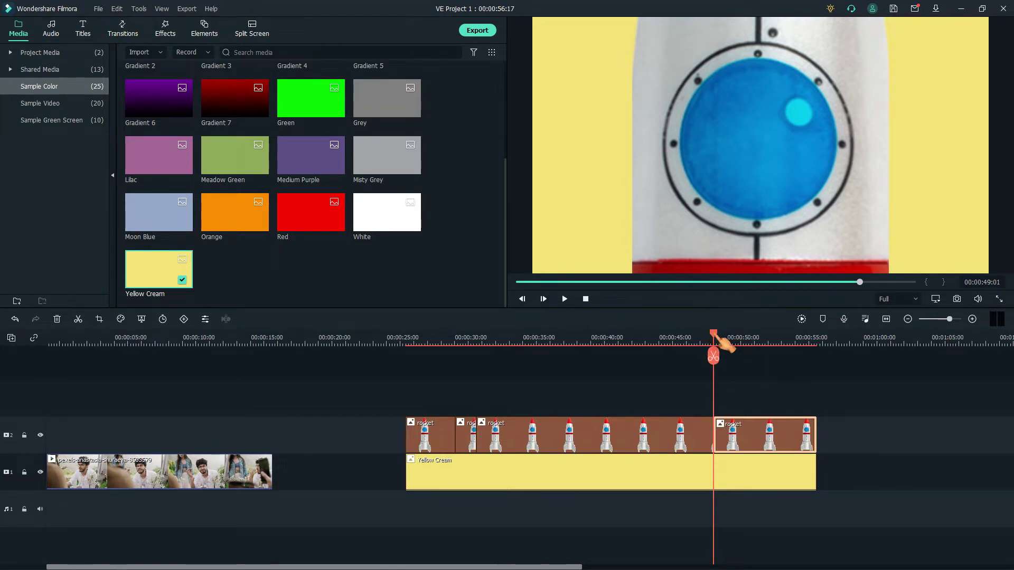
drag(721, 342, 750, 345)
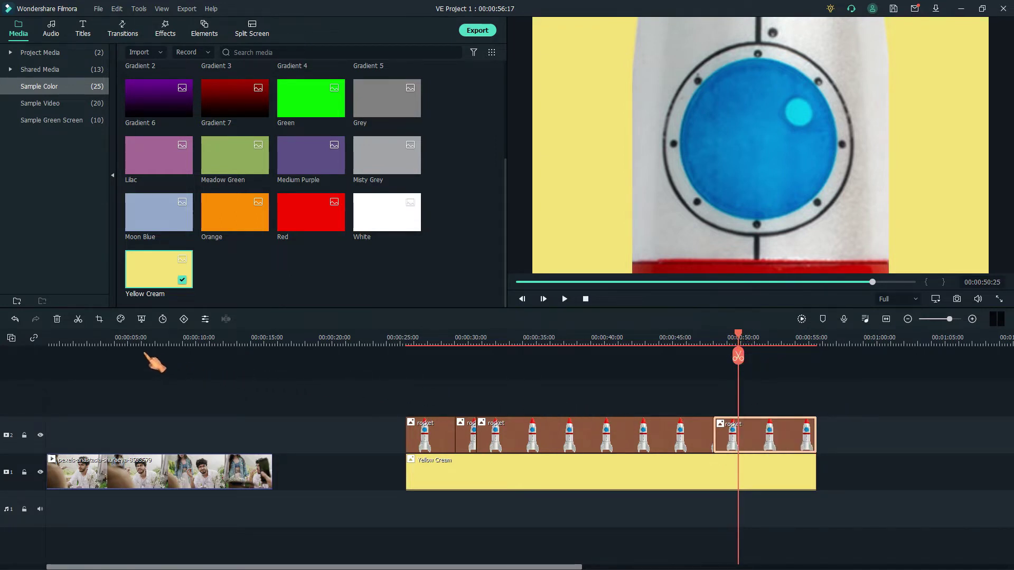
Apply a Pan & Zoom to the last rocket piece, starting on the window and ending on a frame of about 999 x 999
click(100, 320)
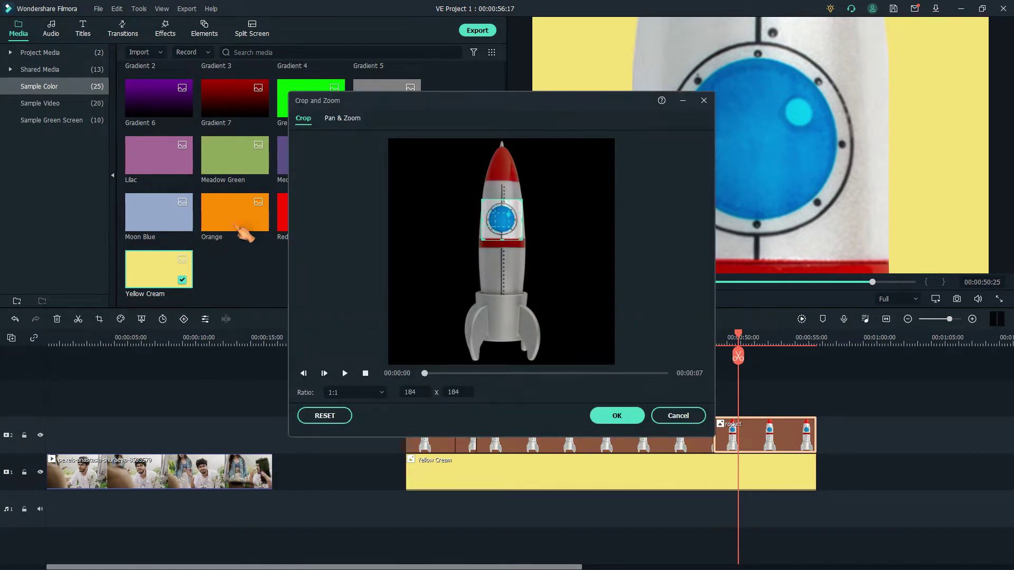
click(337, 120)
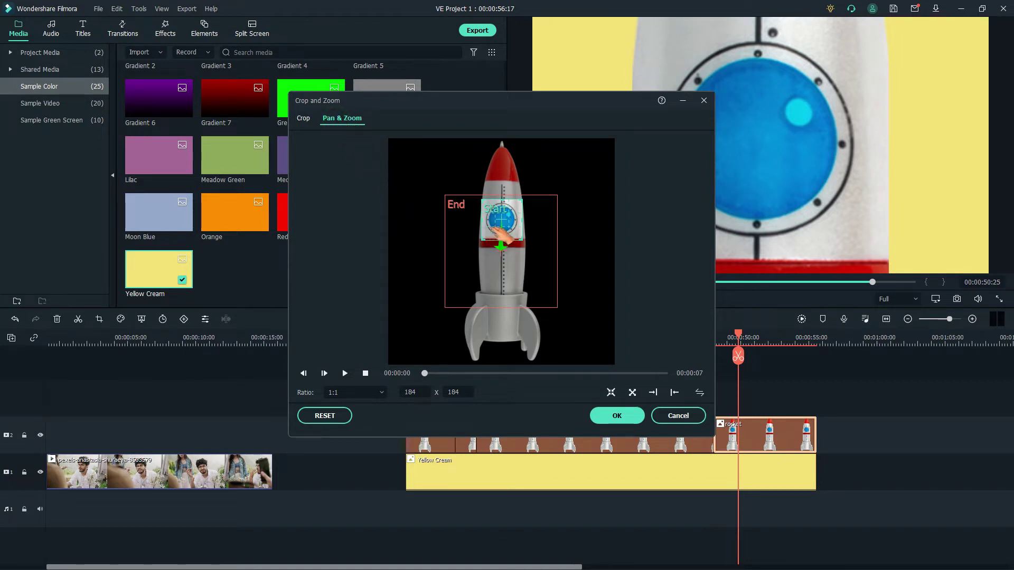
click(557, 196)
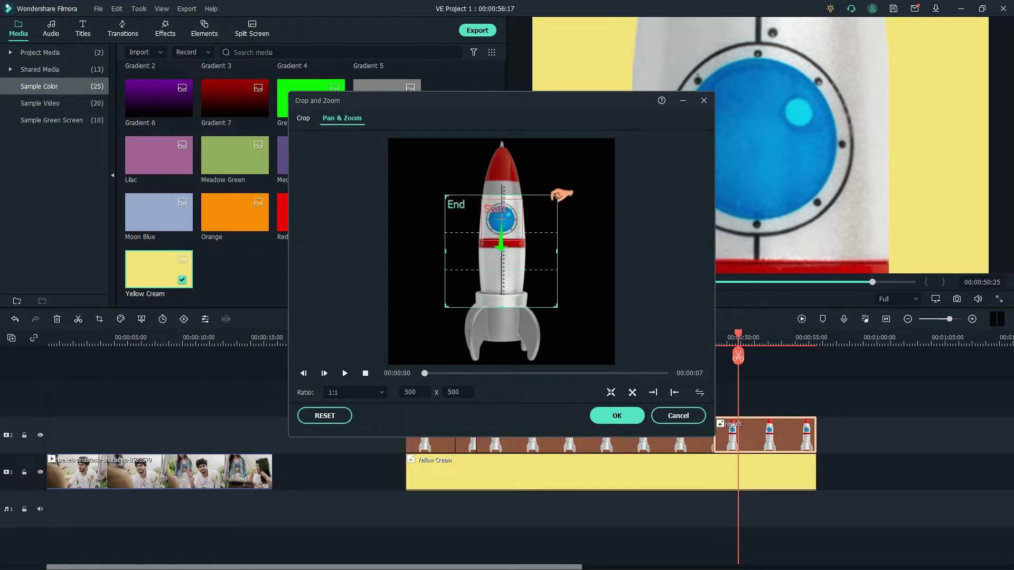
drag(557, 197, 627, 129)
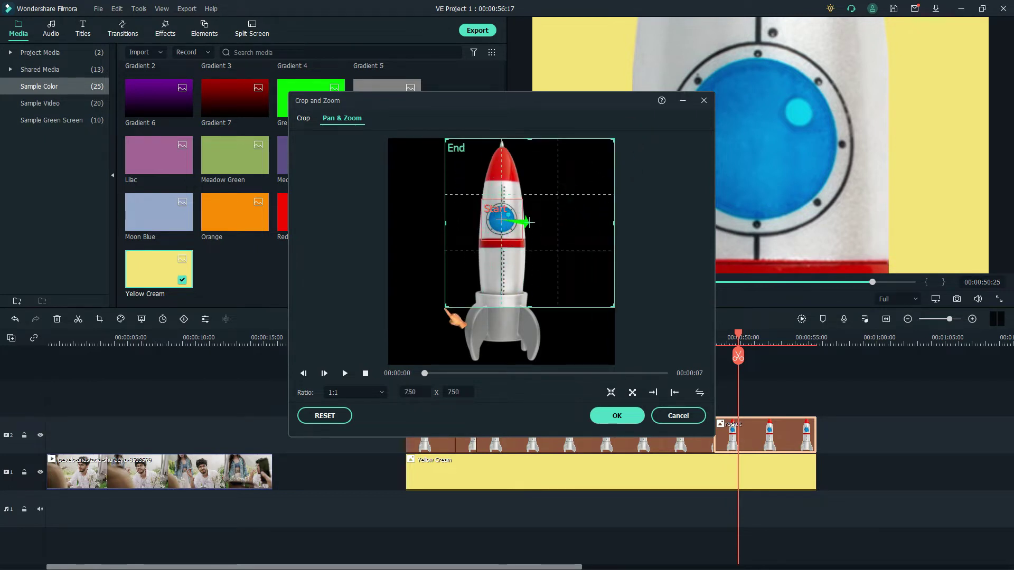
drag(430, 310, 324, 390)
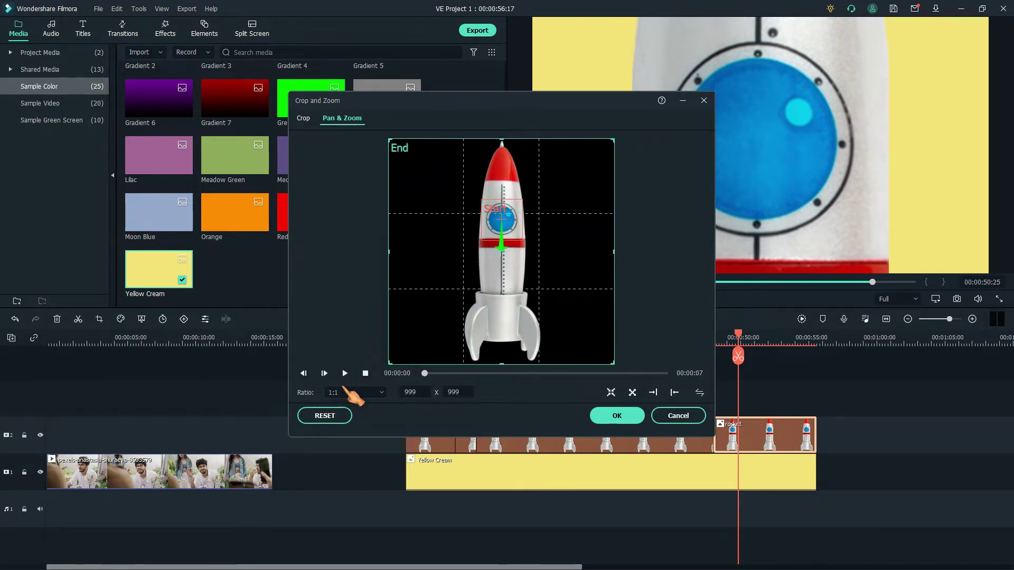
click(617, 416)
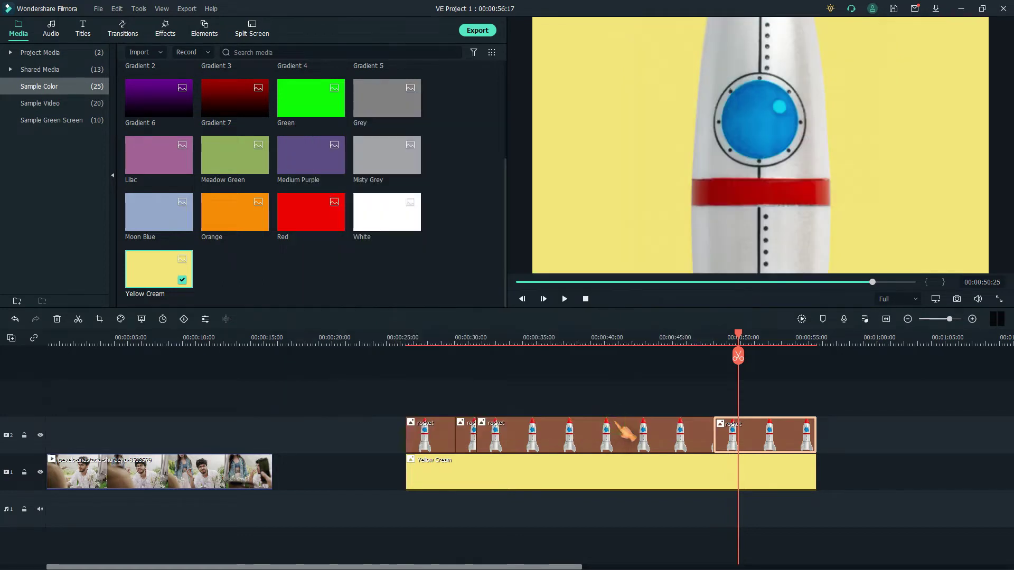
Split the last rocket piece at 00:00:50:25 and give its final part a static full-image crop of 1000 x 1000
click(743, 361)
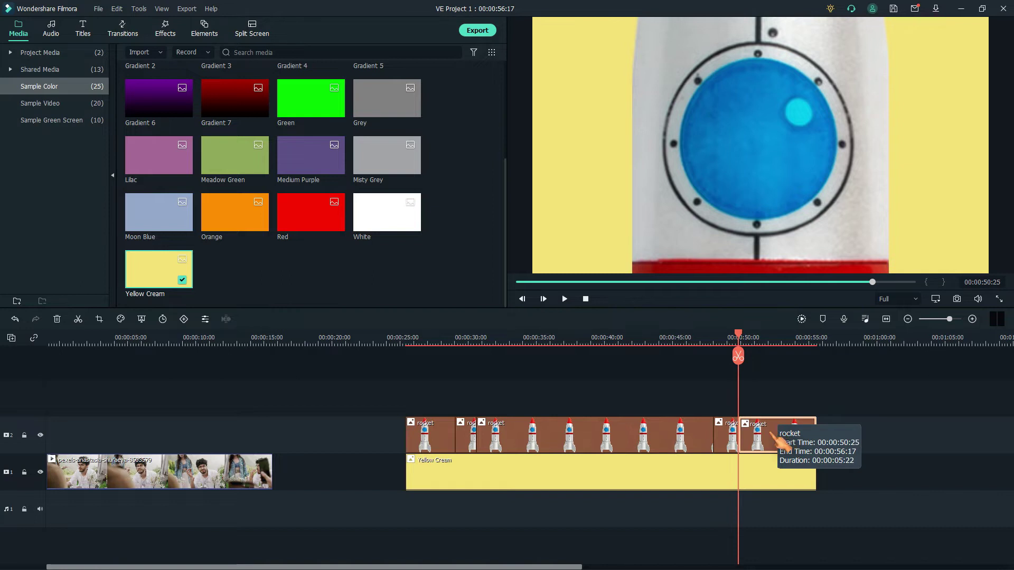
click(98, 320)
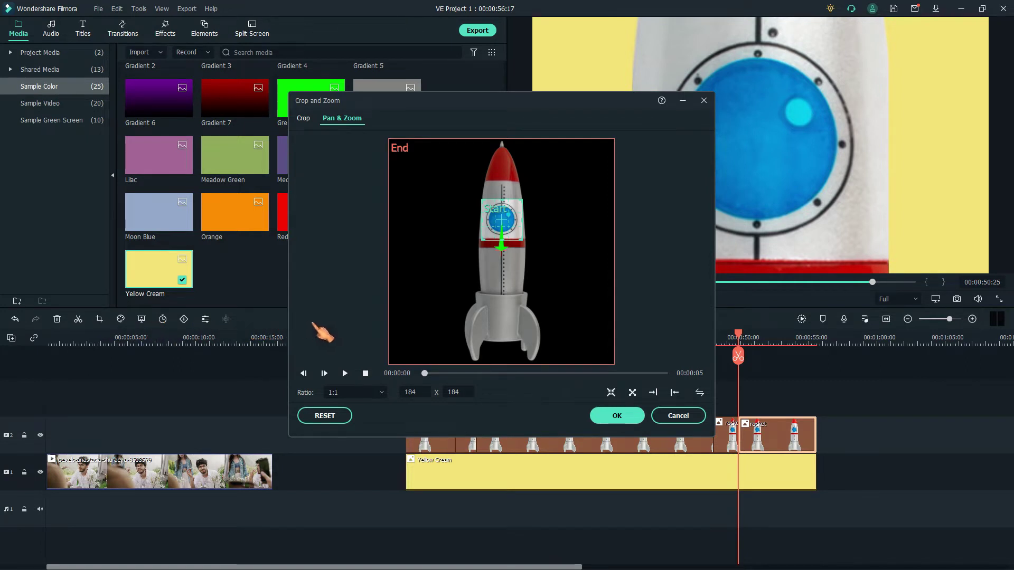
click(303, 119)
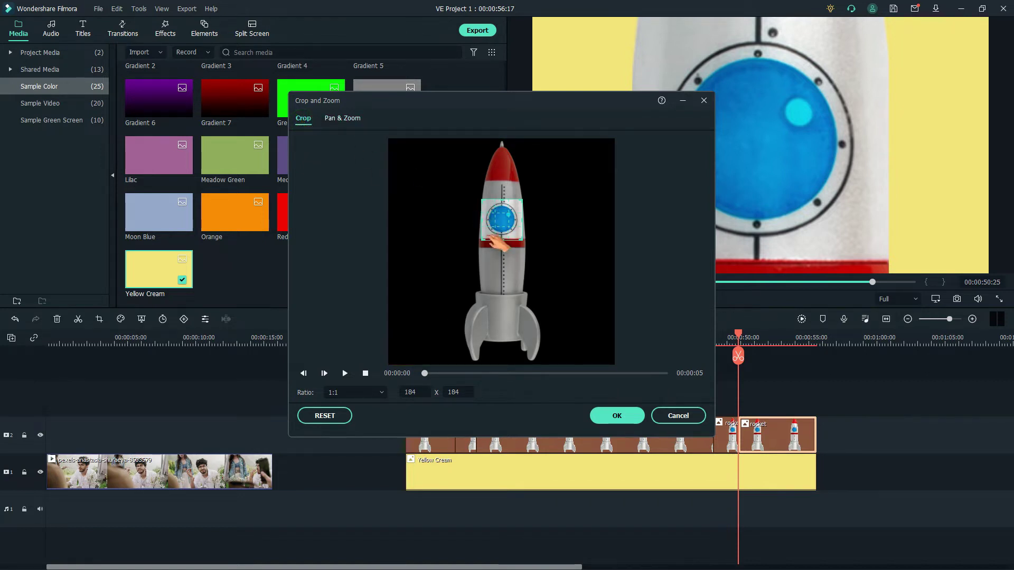
drag(481, 239, 389, 333)
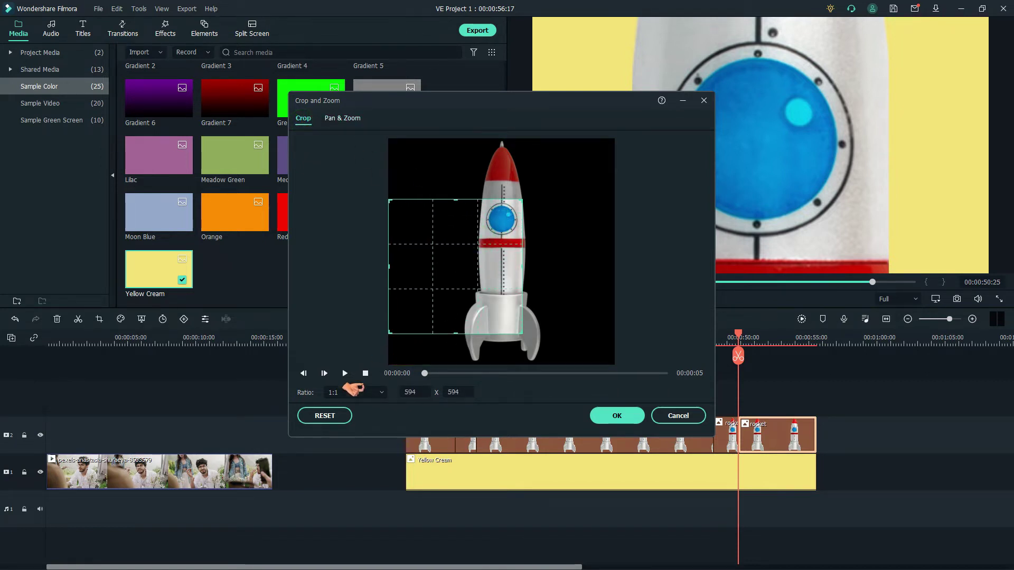
drag(499, 212, 493, 148)
drag(522, 274, 675, 414)
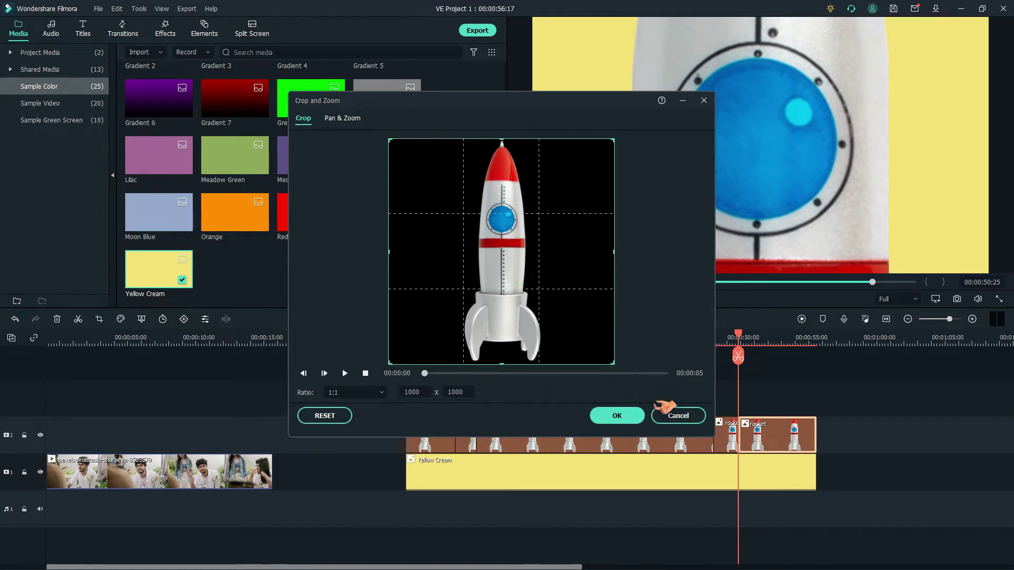
click(634, 422)
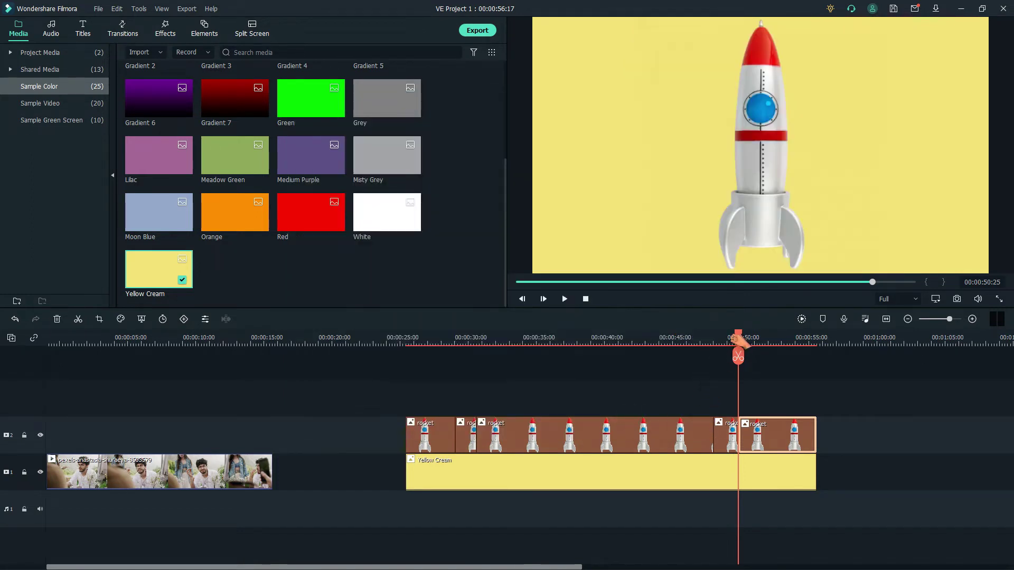
Start playback just before the rocket sequence at 00:00:25:21, then move the playhead back to 00:00:23:21
drag(738, 335, 407, 357)
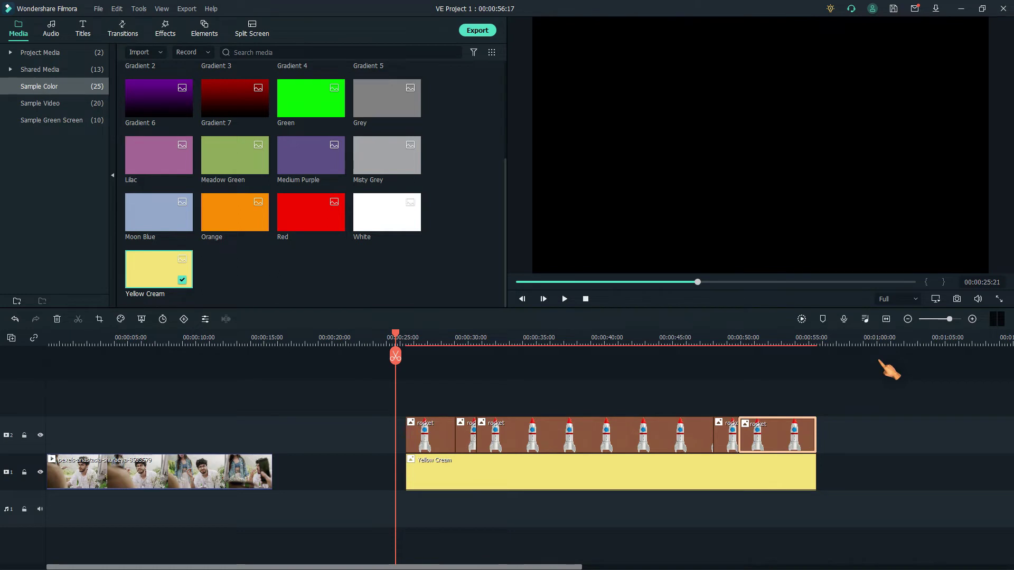
click(565, 299)
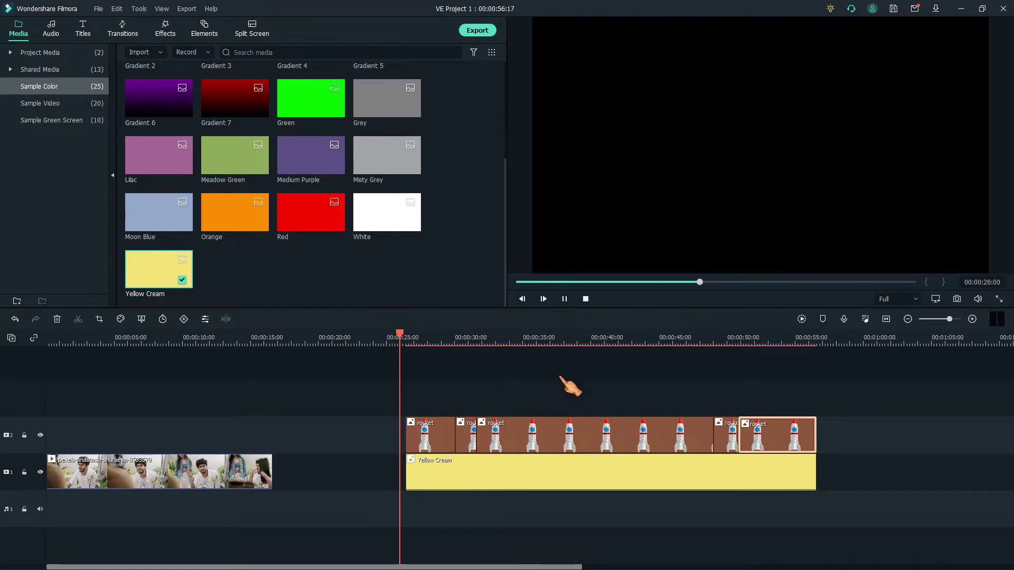
click(408, 337)
drag(412, 342, 369, 341)
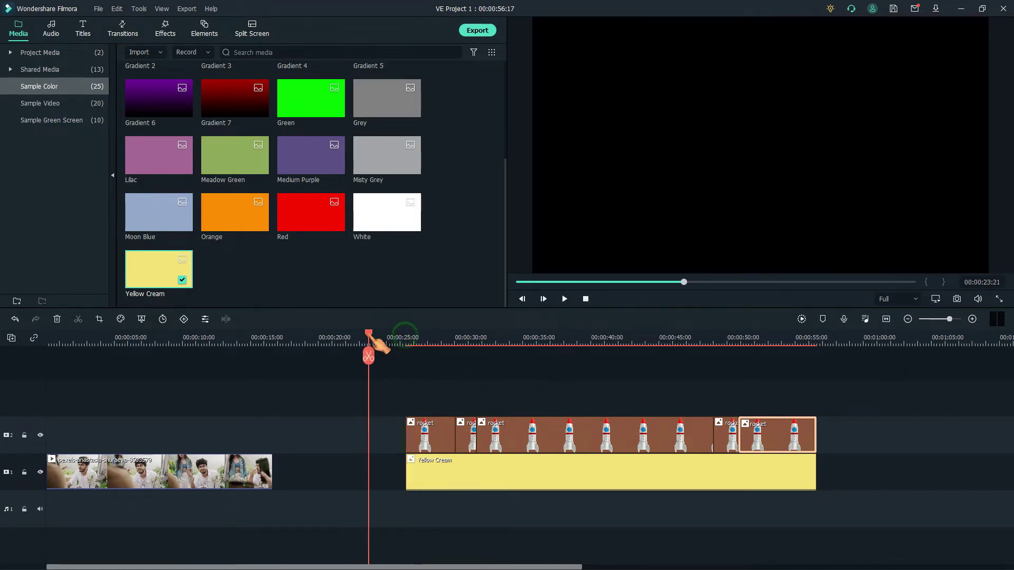
Mark the first and last rocket pieces on the timeline with the grey color mark
click(442, 439)
right_click(446, 444)
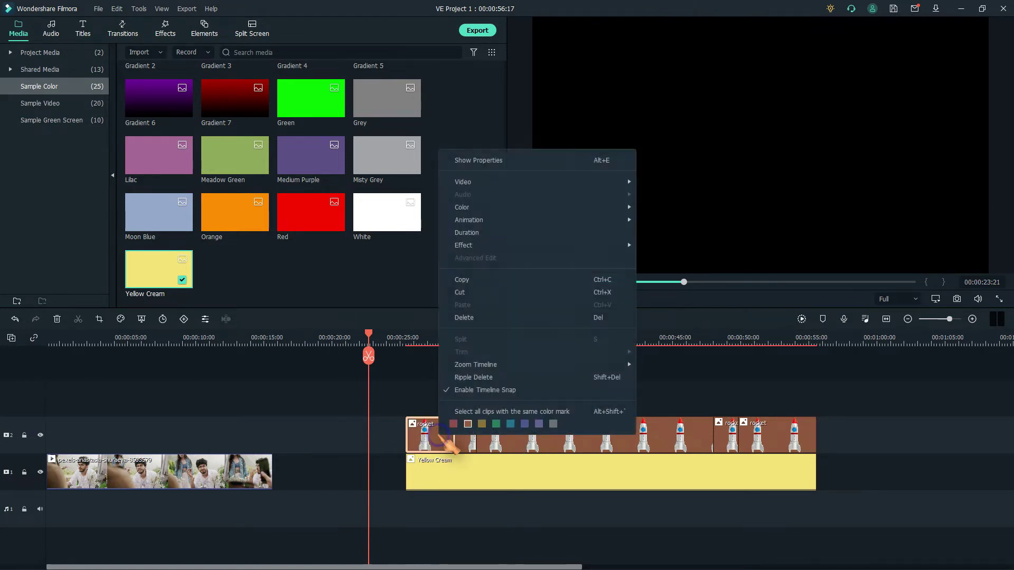
click(552, 433)
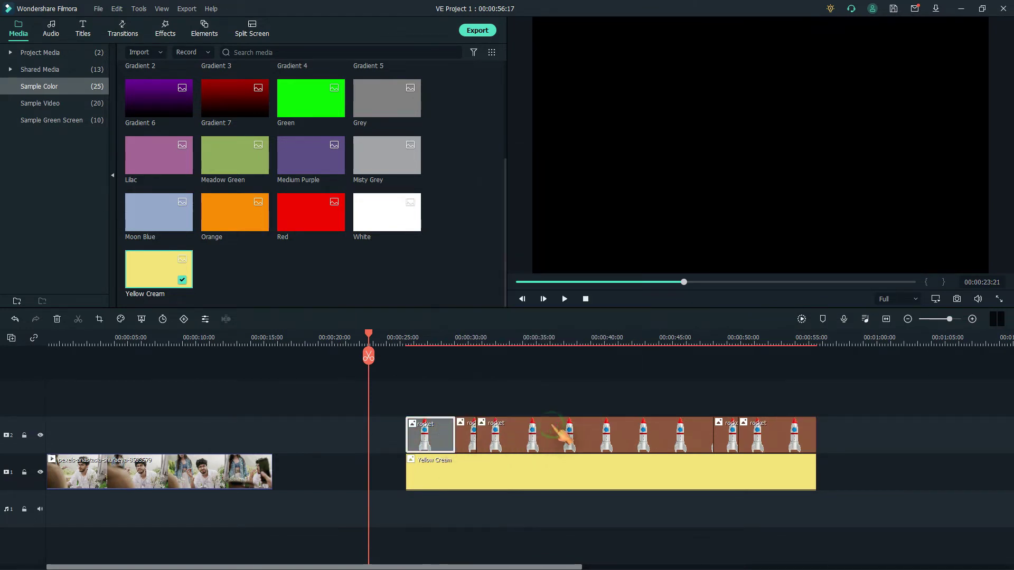
click(780, 429)
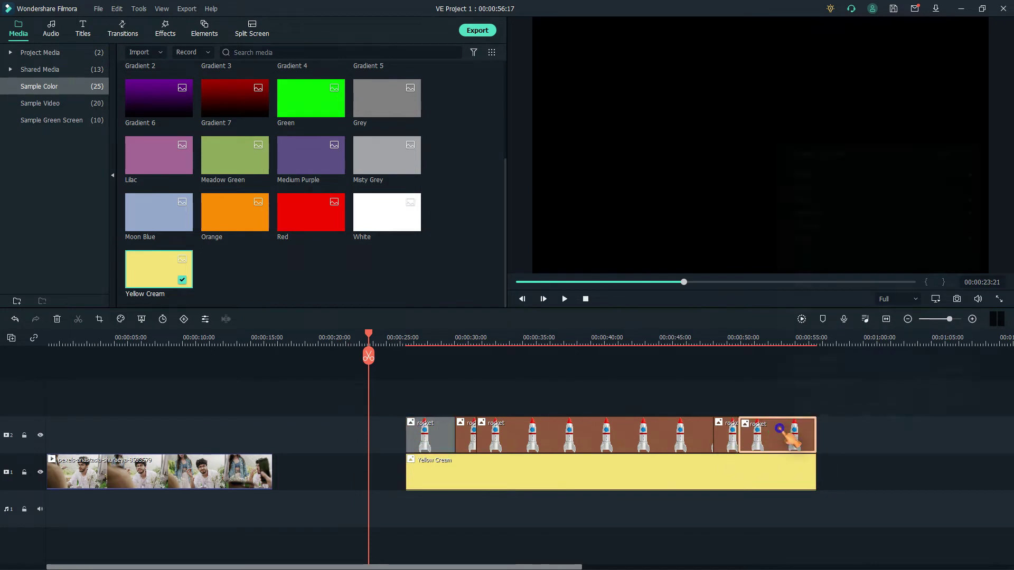
right_click(779, 429)
click(900, 426)
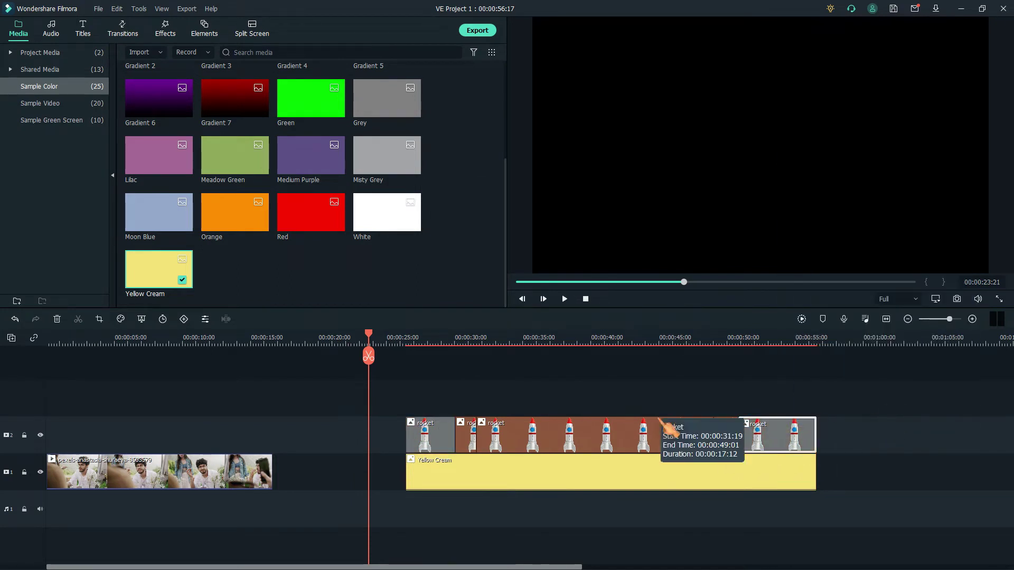
Mark the short zoom-in rocket piece red and the long window close-up piece green
click(464, 435)
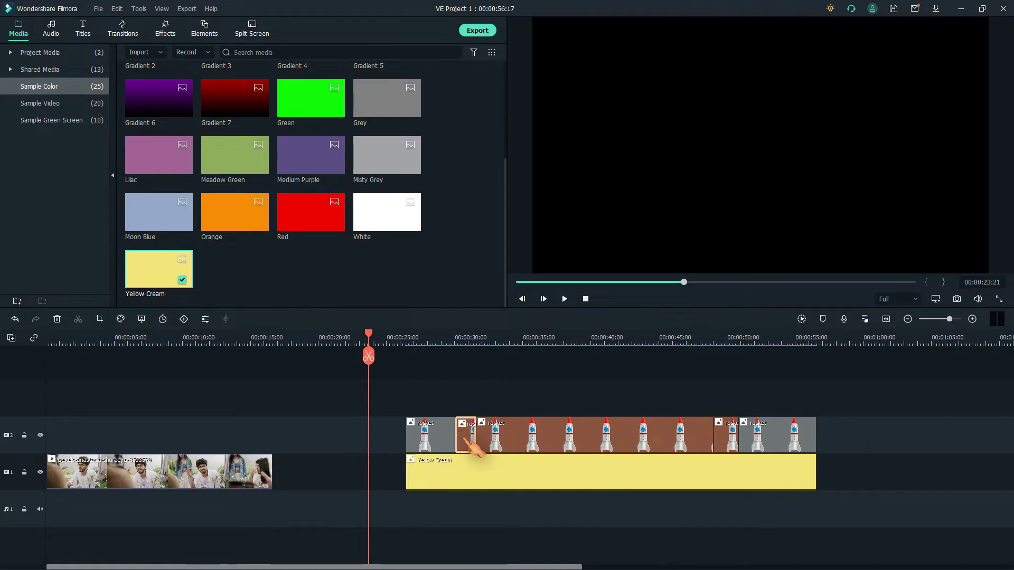
right_click(465, 446)
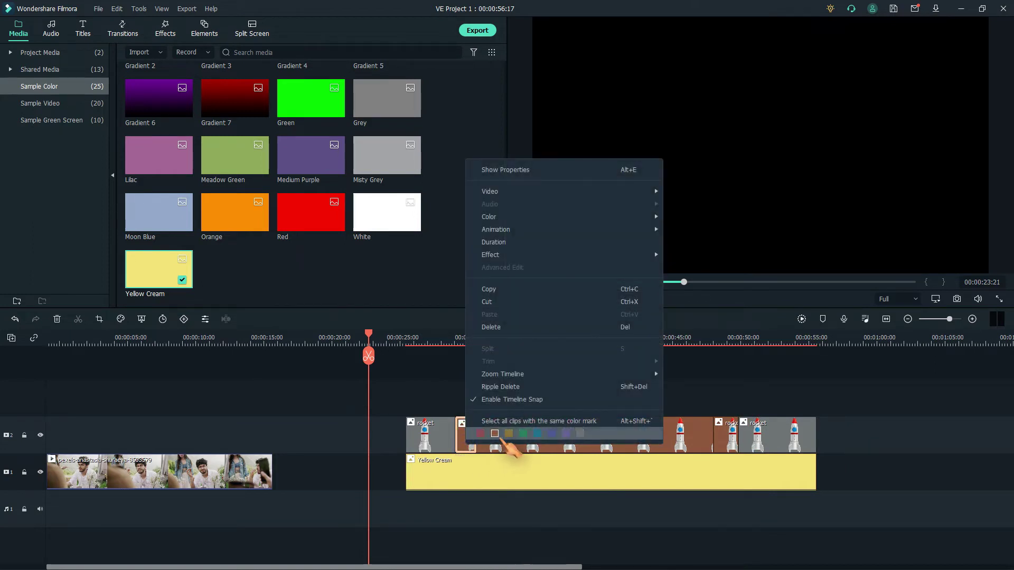
click(481, 438)
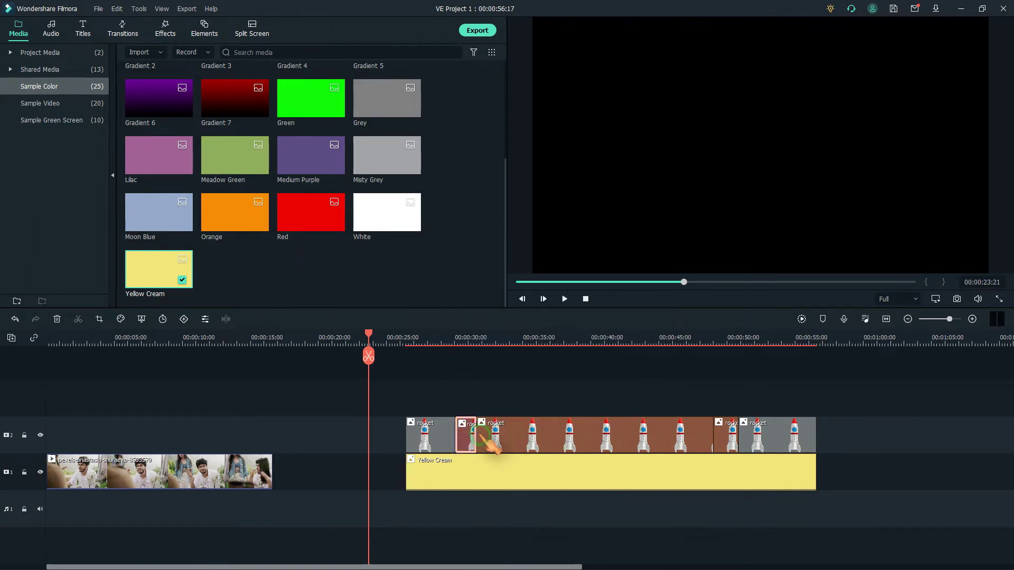
click(555, 442)
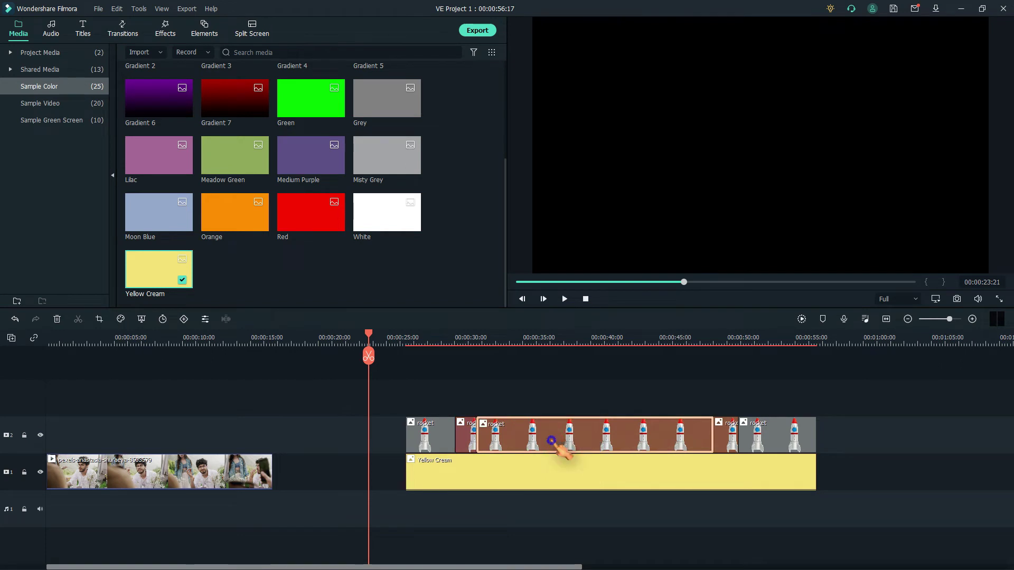
right_click(556, 445)
click(609, 429)
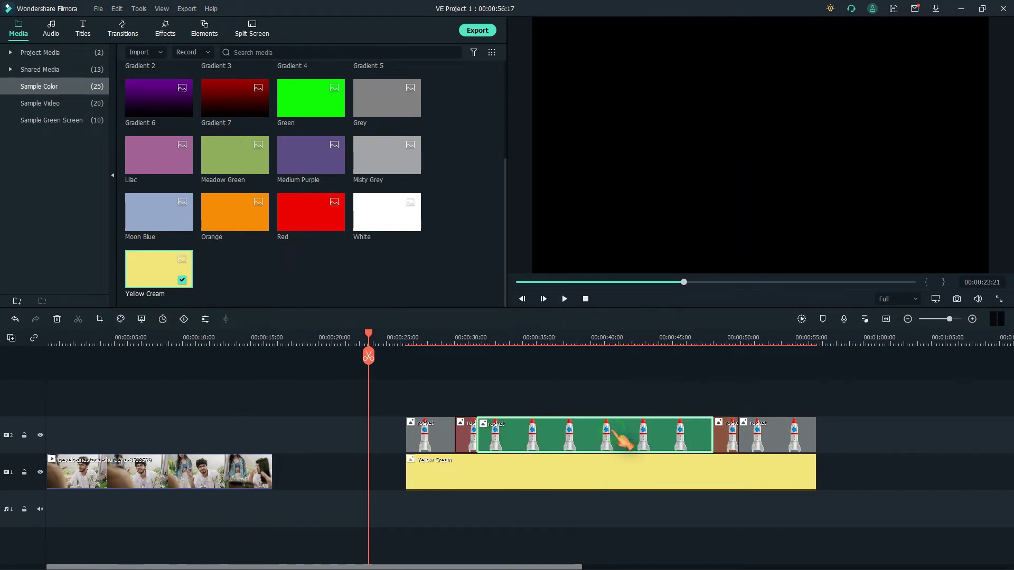
Mark the short zoom-out rocket piece purple and play back the whole rocket sequence from 00:00:23:21
right_click(719, 445)
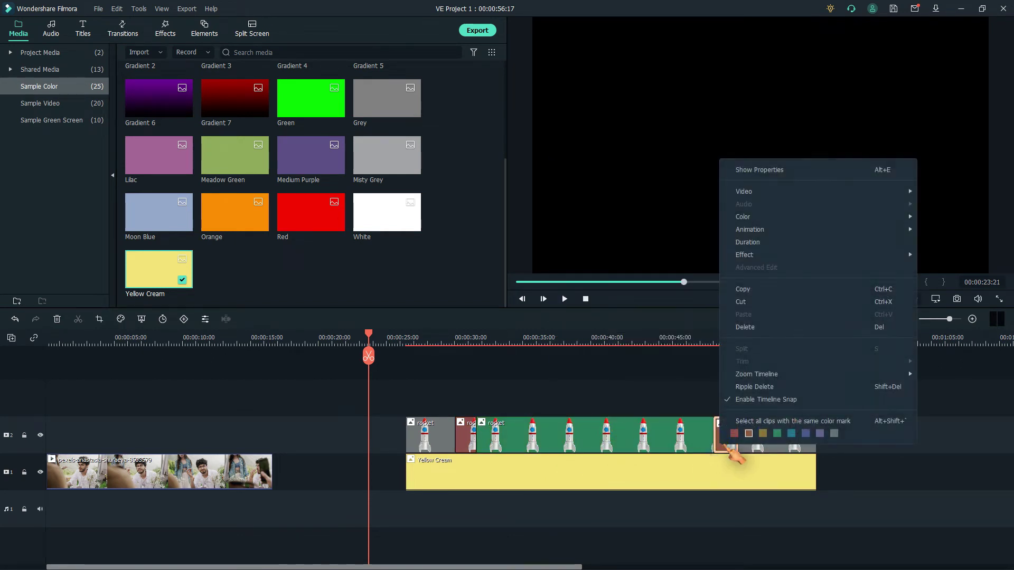
click(821, 434)
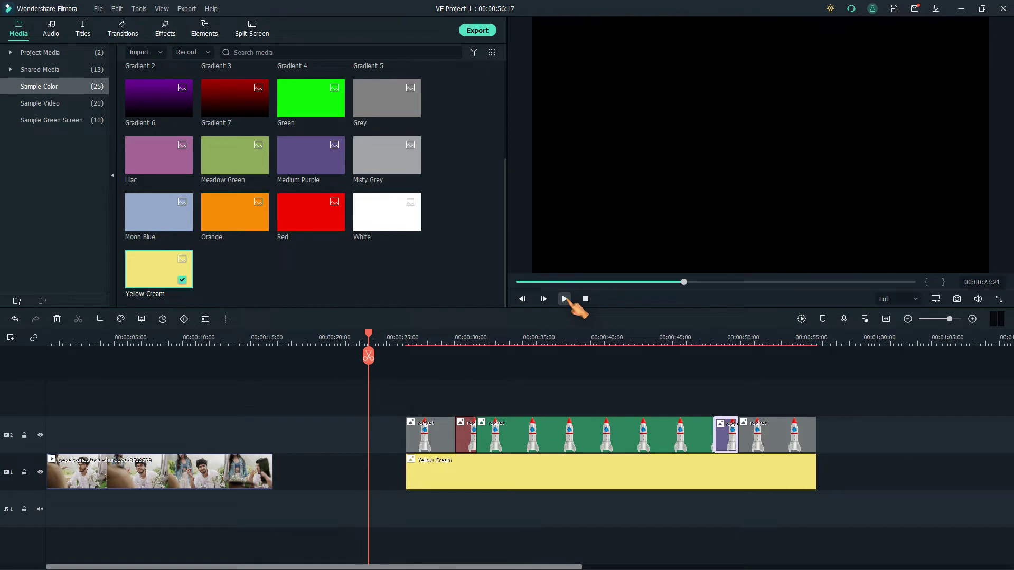
click(565, 299)
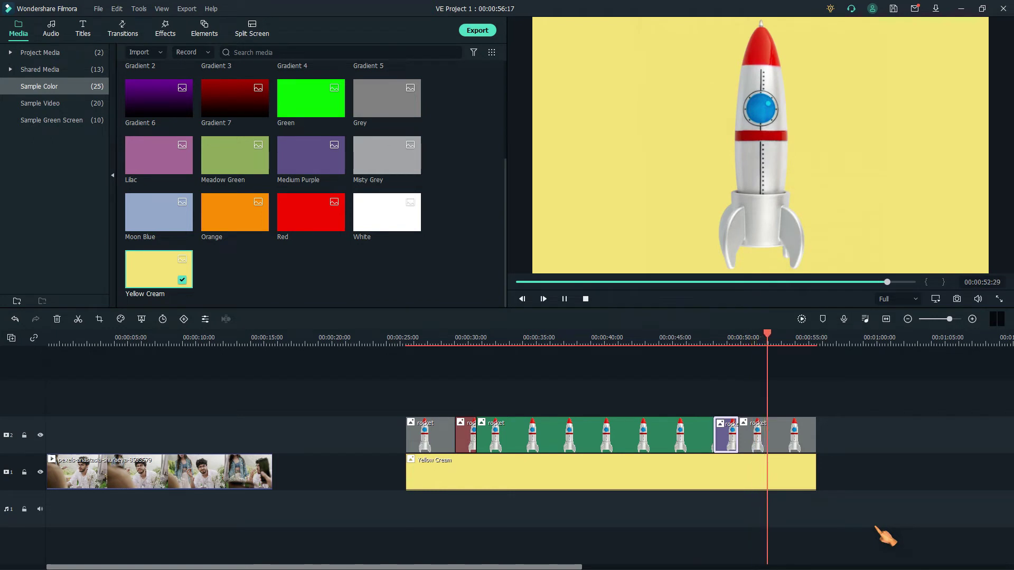
click(586, 299)
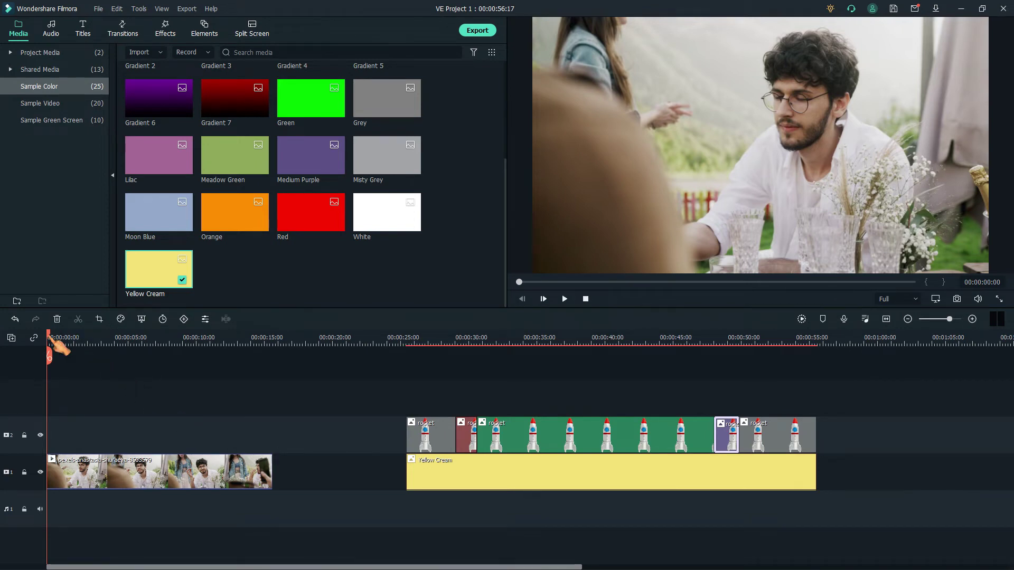
Add a custom animation keyframe to the picnic video clip at 00:00:06:29, keeping the scale at 100%
drag(53, 345, 149, 359)
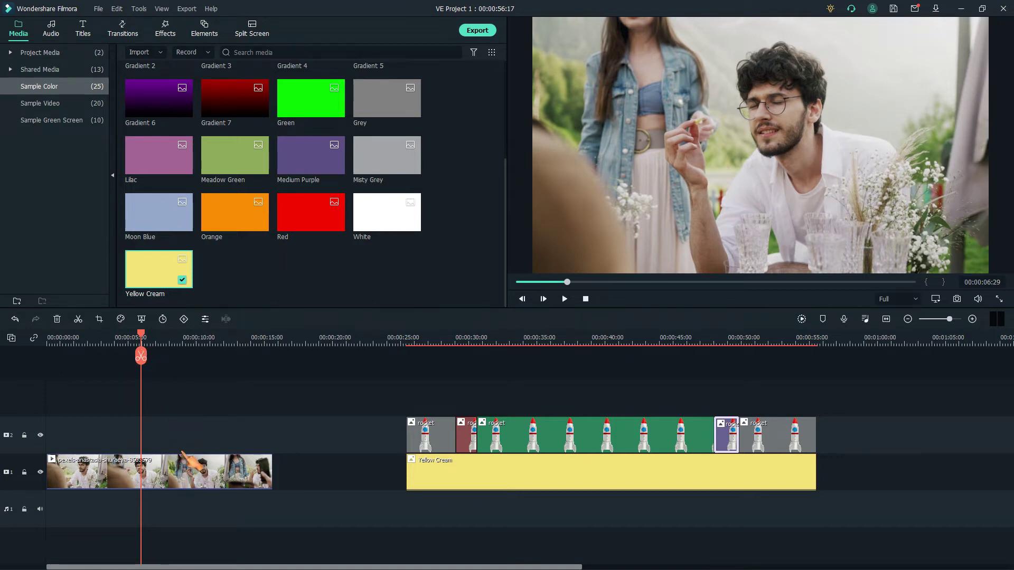
click(188, 480)
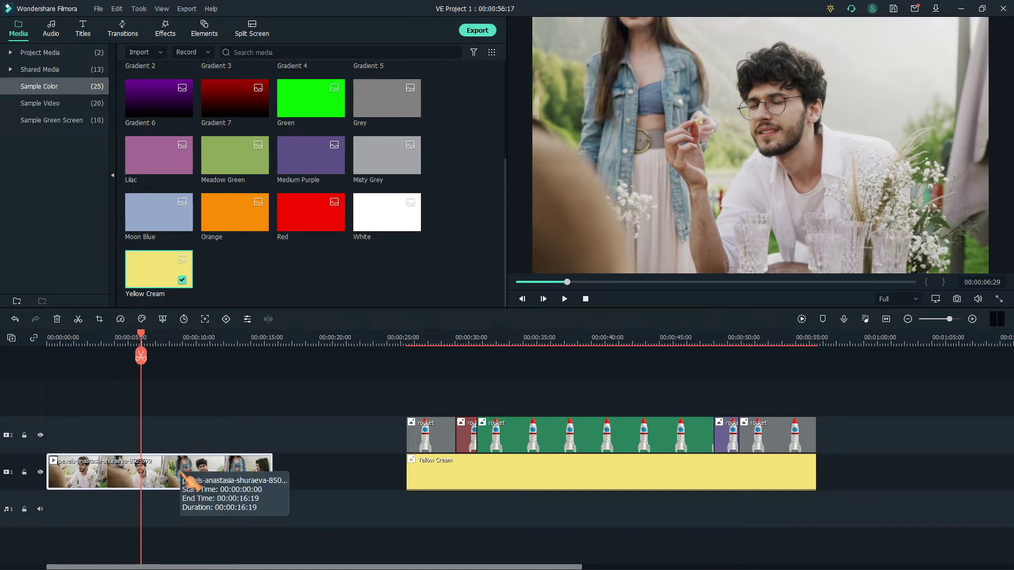
double_click(178, 479)
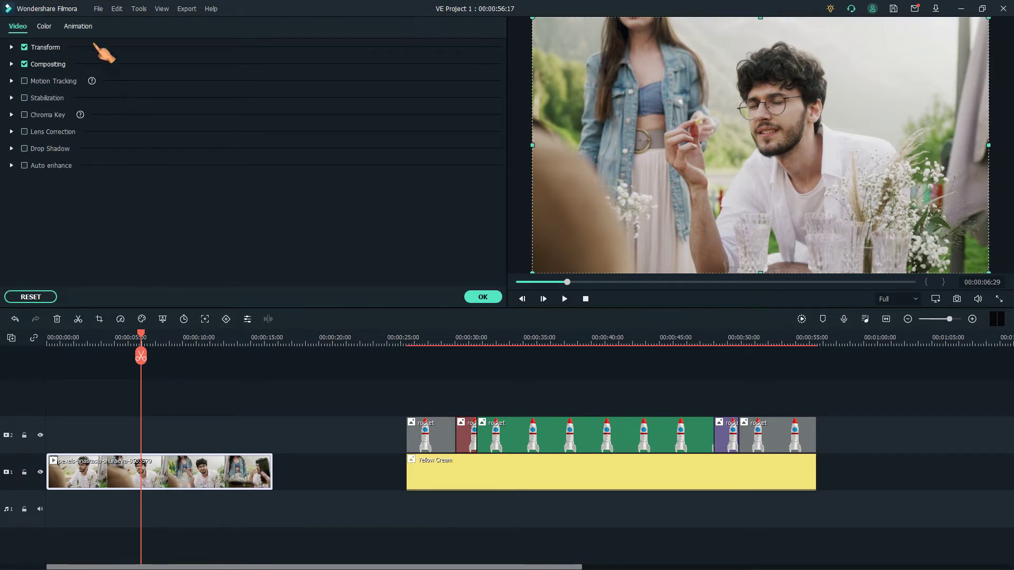
click(80, 27)
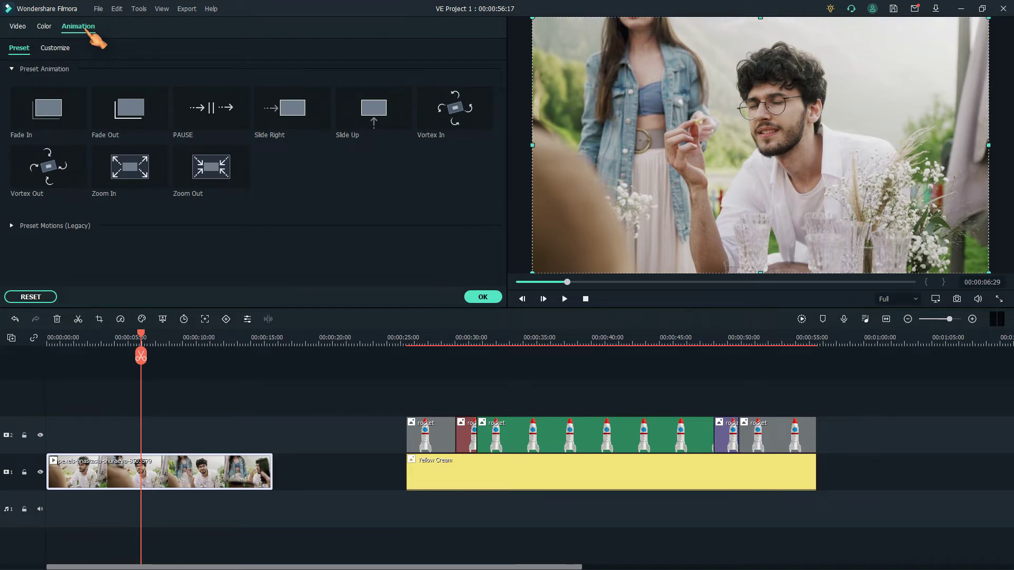
click(55, 49)
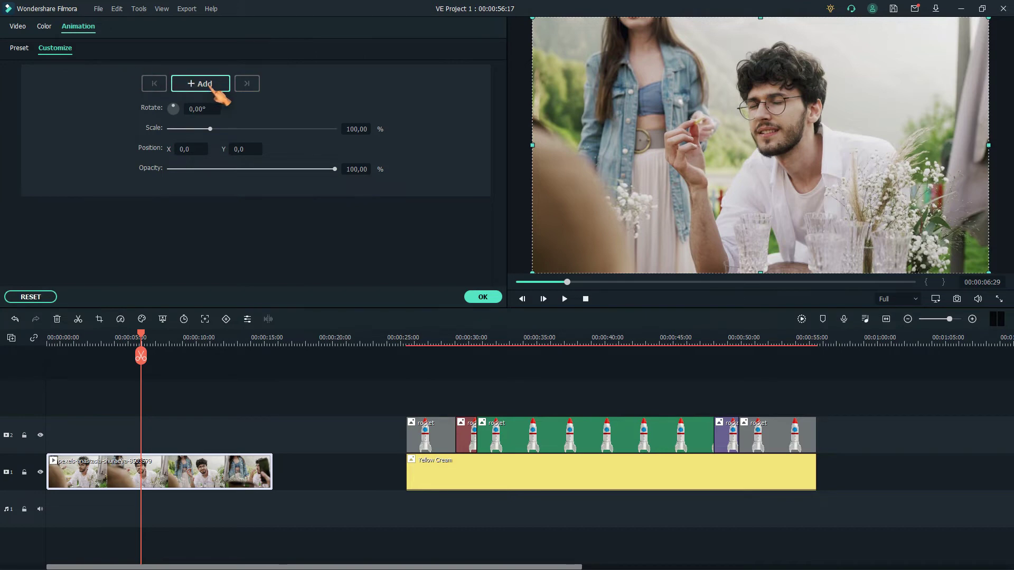
click(206, 85)
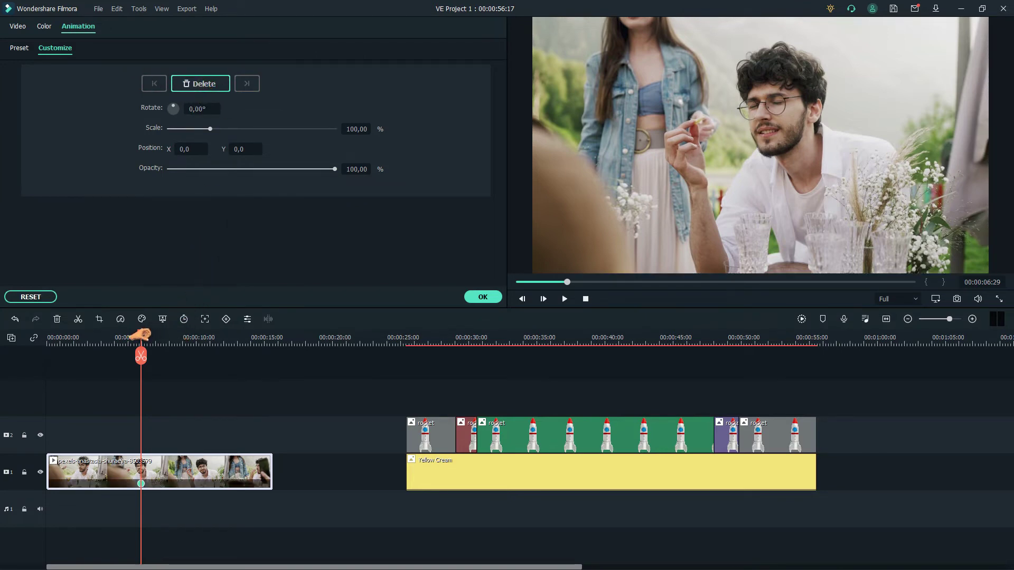
Add a second keyframe at 00:00:07:19 that zooms in on the man's face, with scale 215.29% and Y position -360
drag(144, 341, 153, 341)
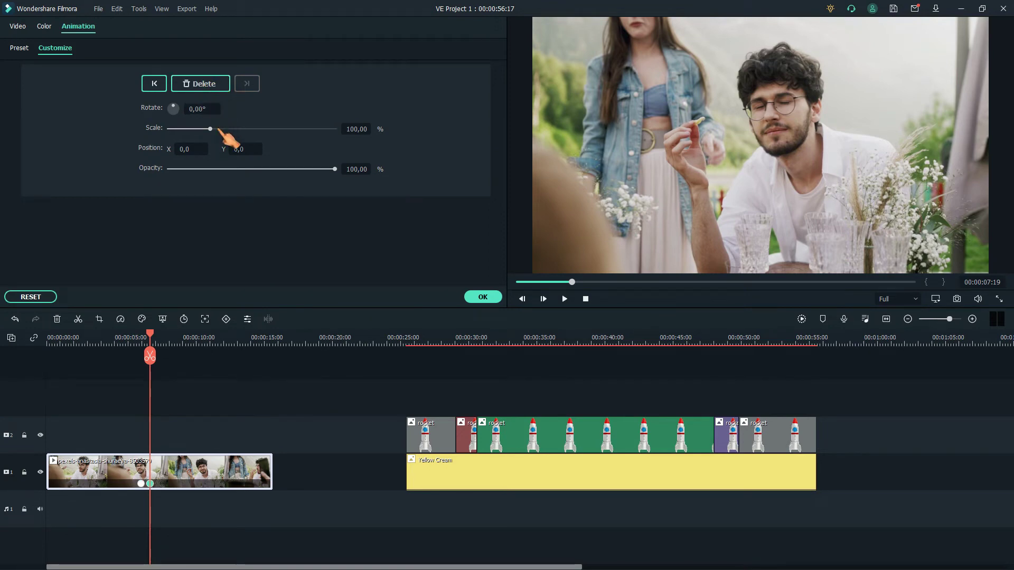
drag(211, 130, 269, 129)
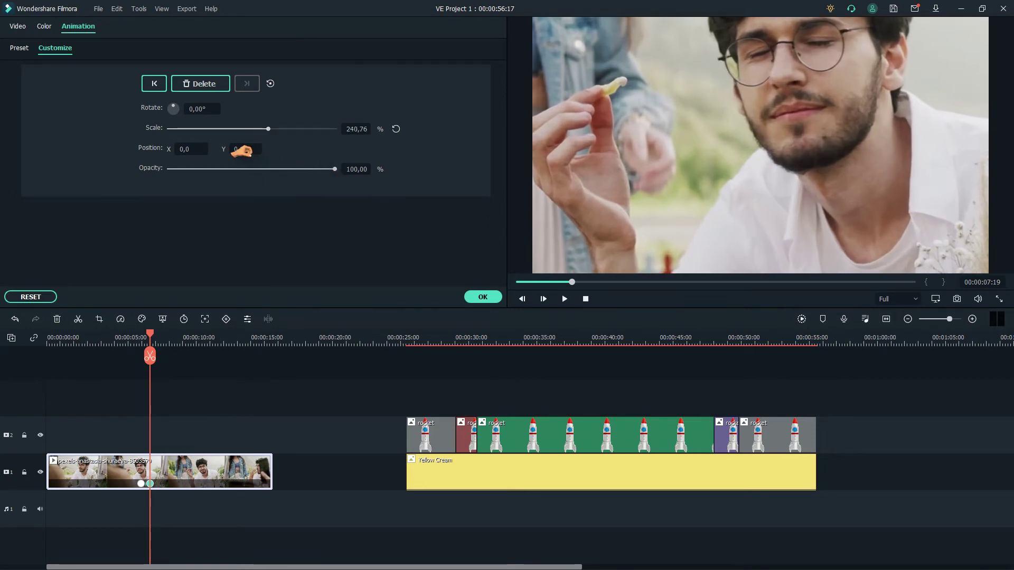
drag(250, 154, 211, 154)
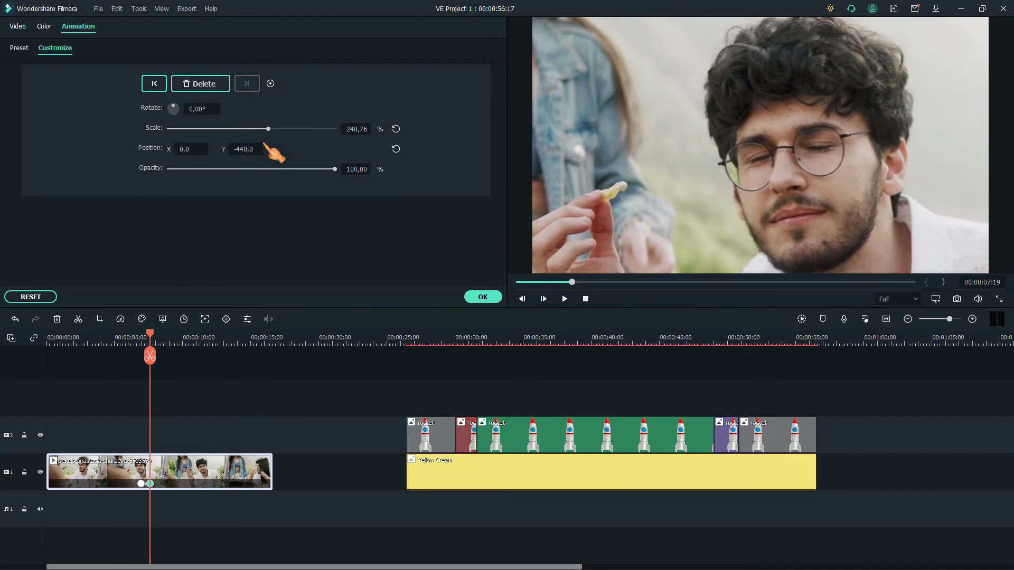
mouse_move(268, 129)
mouse_down()
mouse_move(245, 140)
mouse_move(280, 149)
mouse_move(266, 149)
mouse_up()
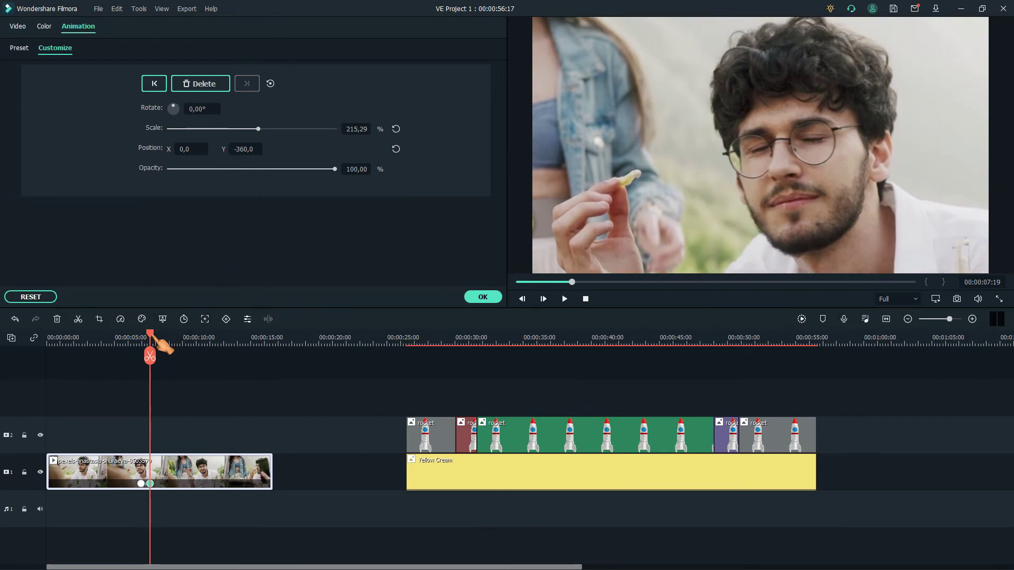
Add a hold keyframe to the picnic clip at 00:00:11:20 and a zoom-out keyframe at 00:00:12:15 with scale and position reset to 100% and 0
drag(158, 342, 217, 347)
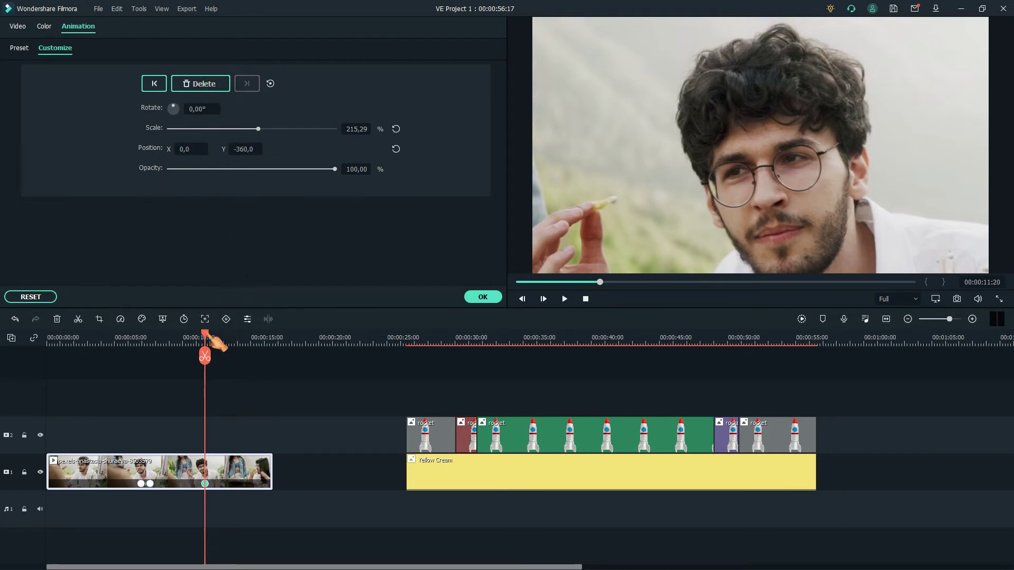
drag(217, 343, 229, 345)
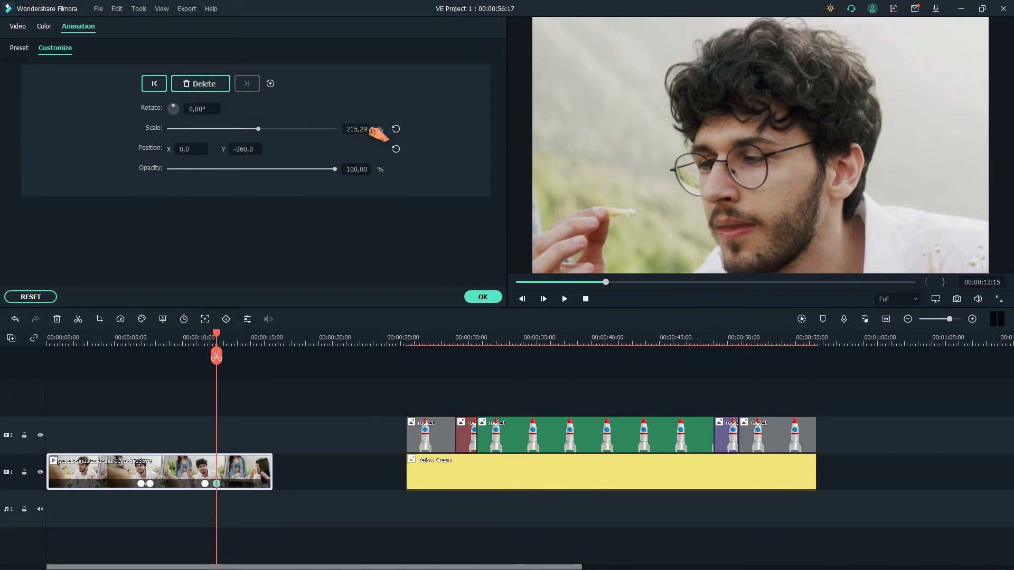
click(396, 130)
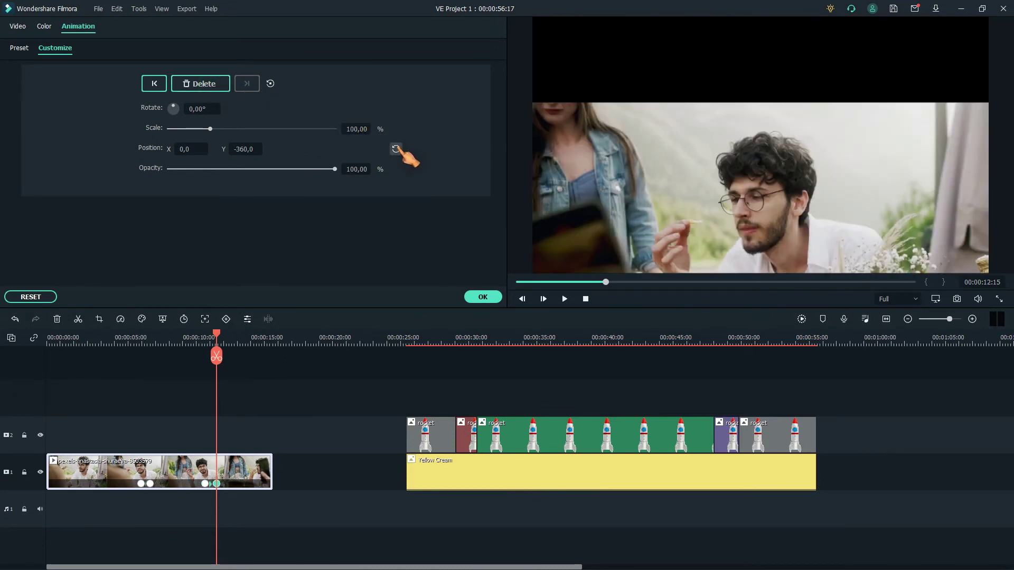
click(396, 149)
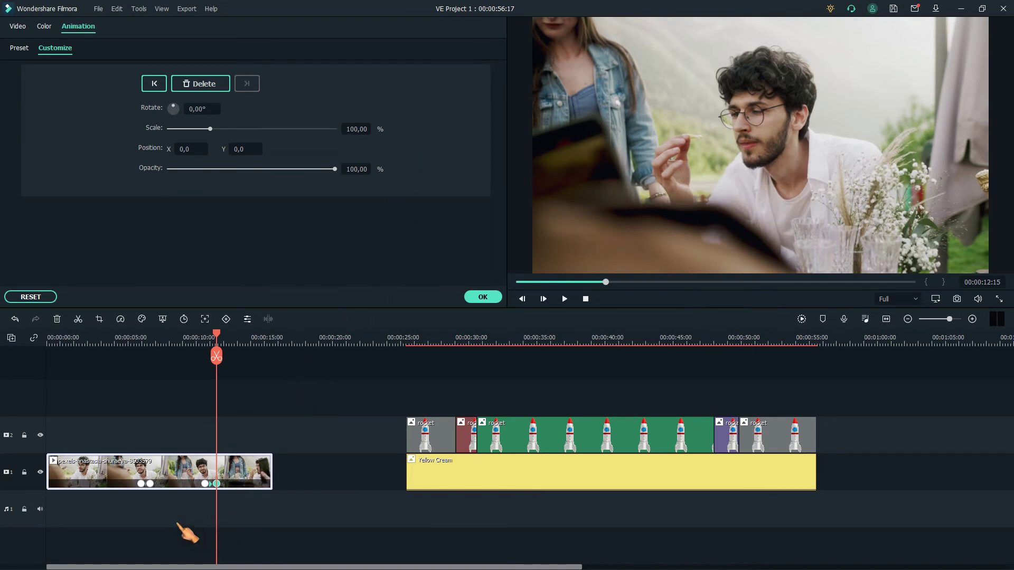
Play back the picnic clip from its start to check the zoom-in, hold and zoom-out animation
scroll(186, 535, up, 3)
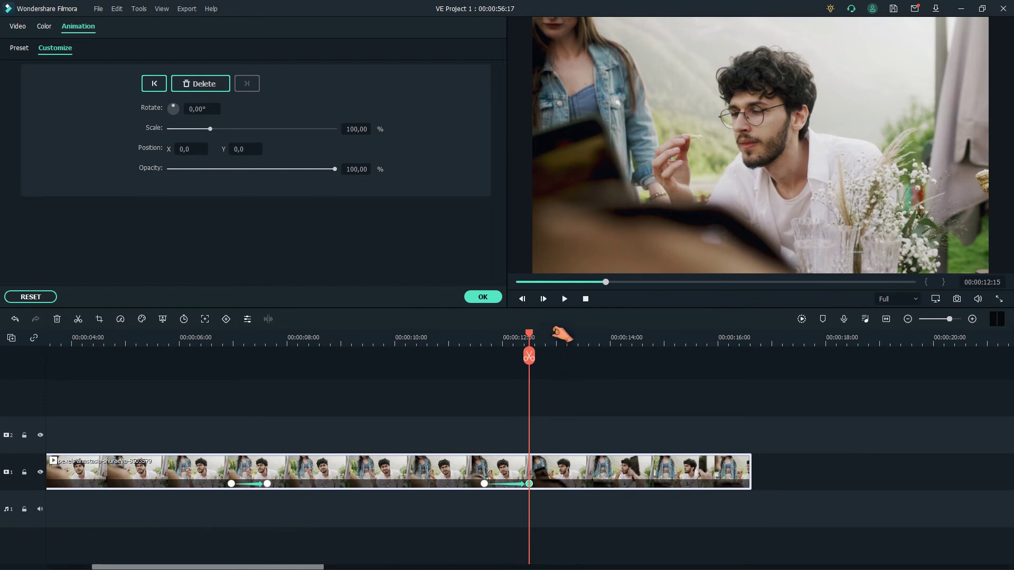
drag(533, 340, 7, 350)
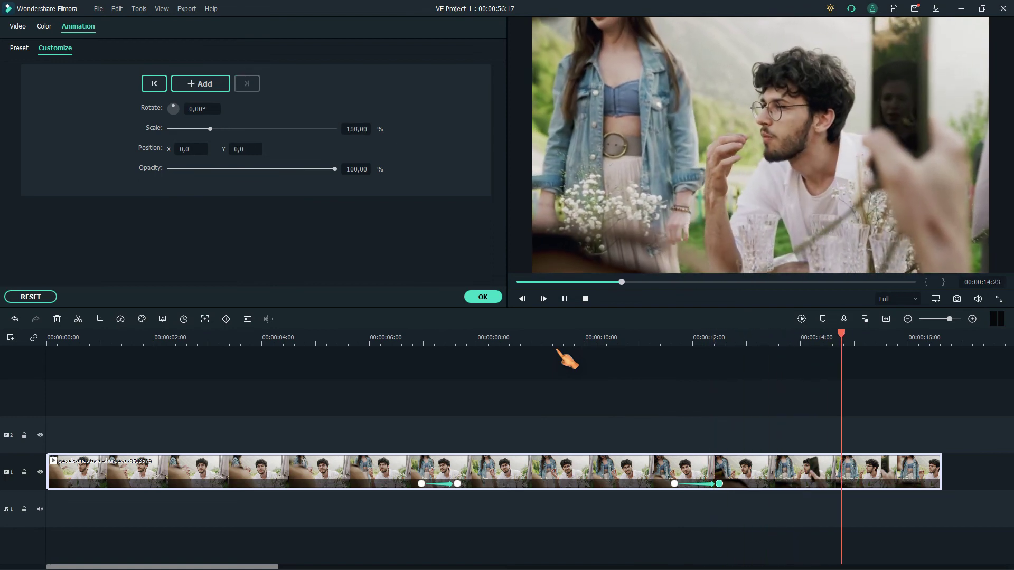
click(586, 300)
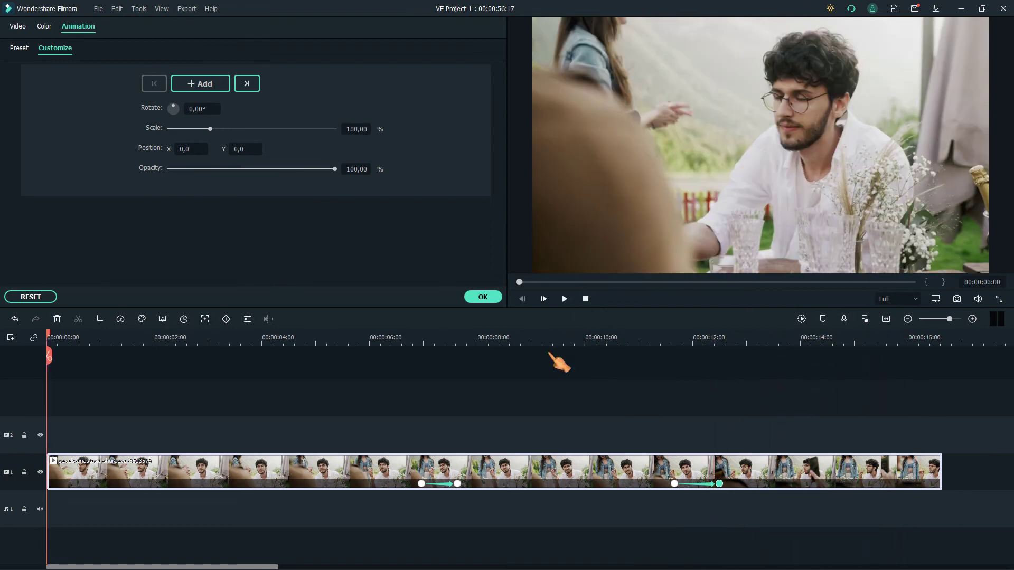
Move the picnic clip's two zoom-in keyframes earlier, the first to 00:00:02:29 and the second to 00:00:03:14
drag(421, 484, 206, 483)
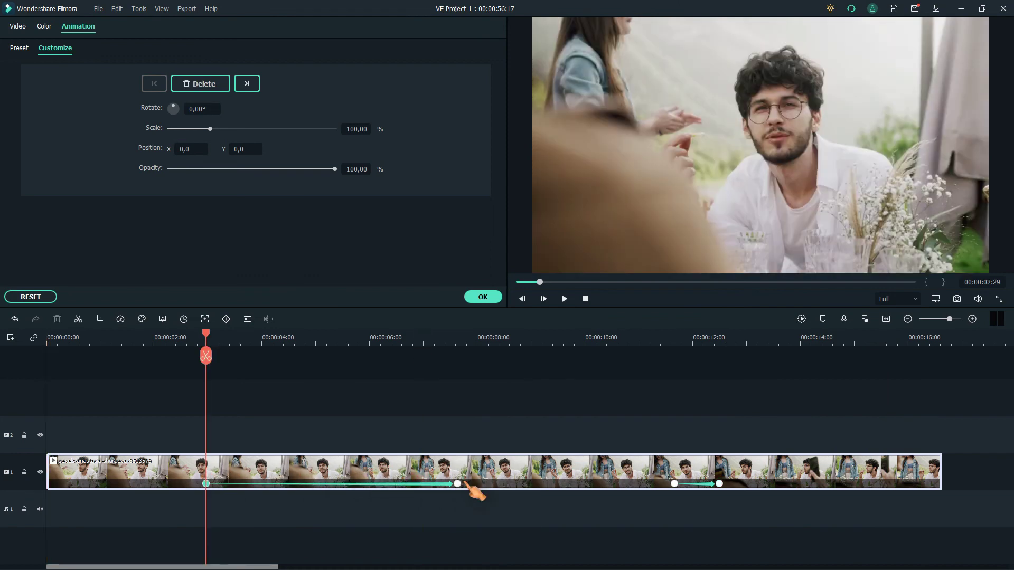
drag(457, 486, 233, 484)
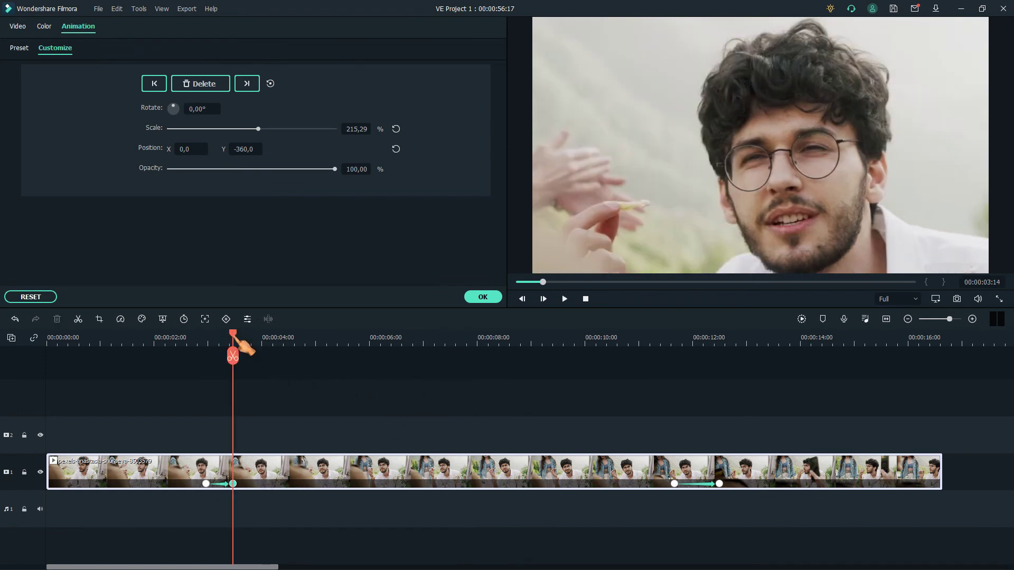
Play back the retimed picnic animation from 00:00:02:06 and accept the custom animation settings
drag(234, 341, 167, 346)
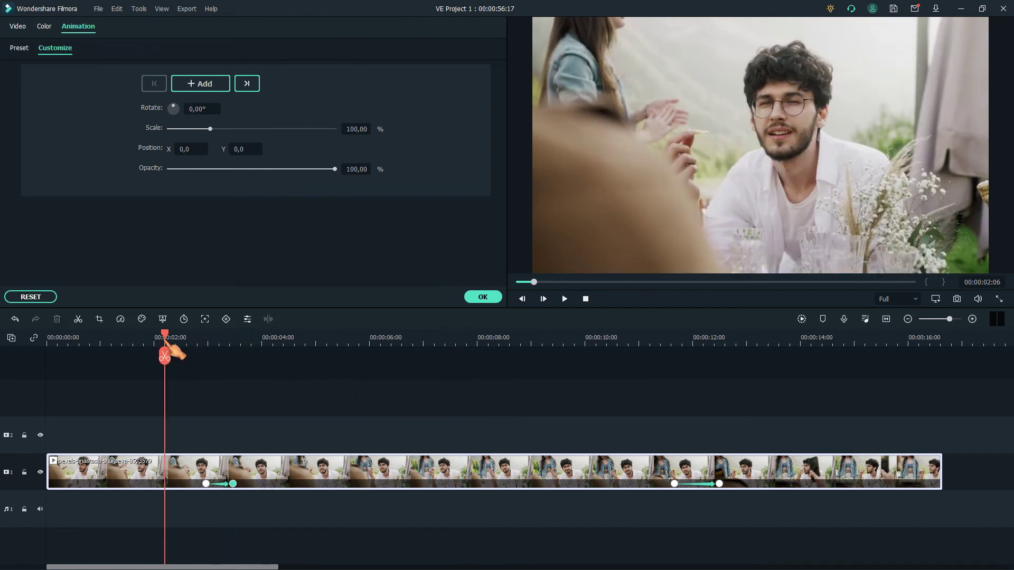
click(565, 299)
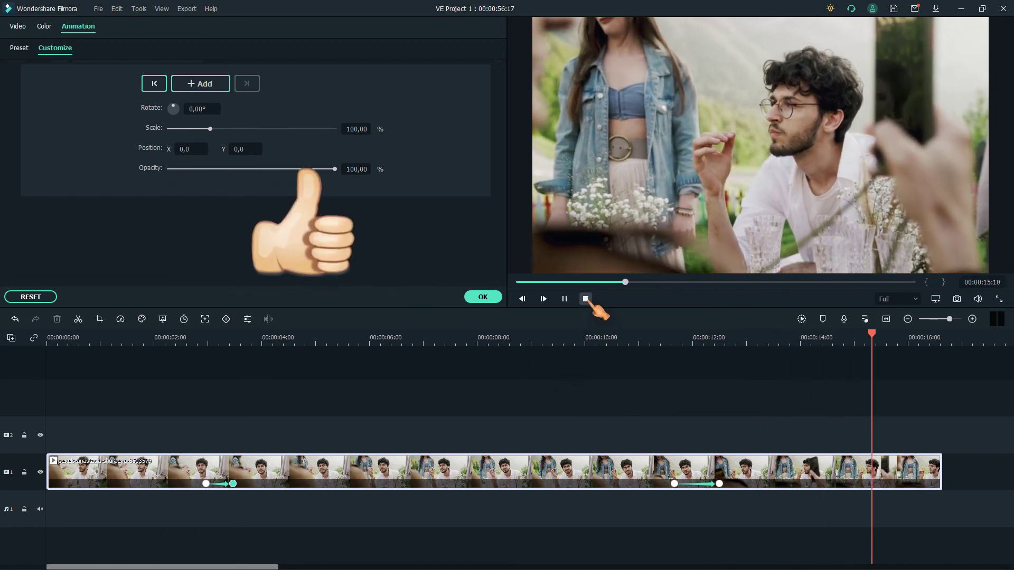
click(585, 299)
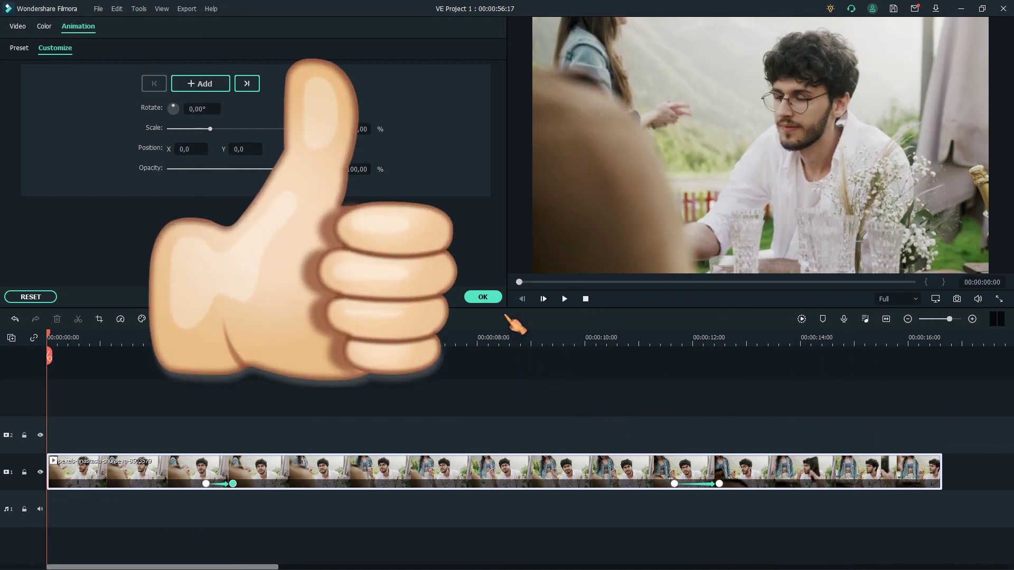
click(492, 299)
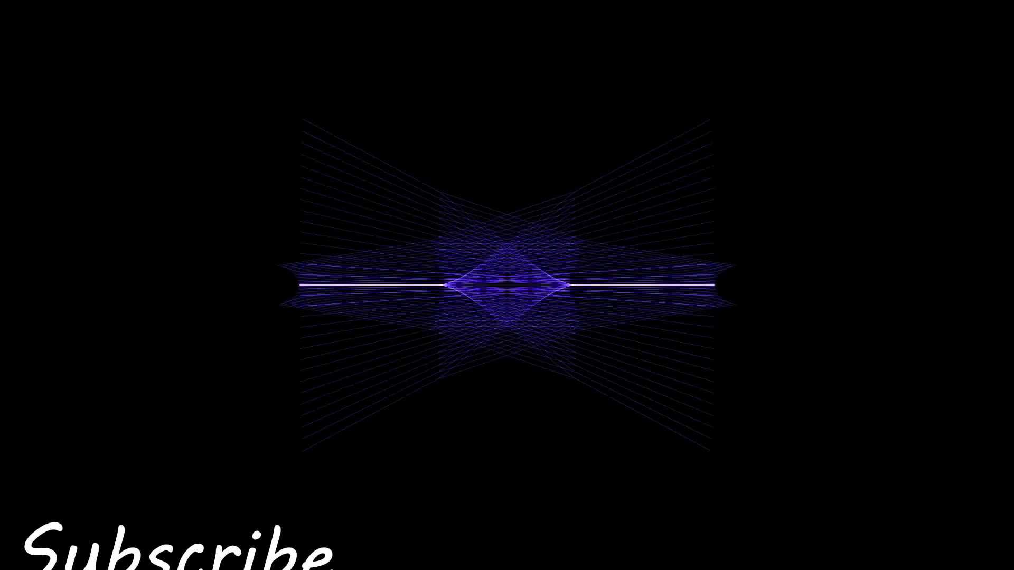